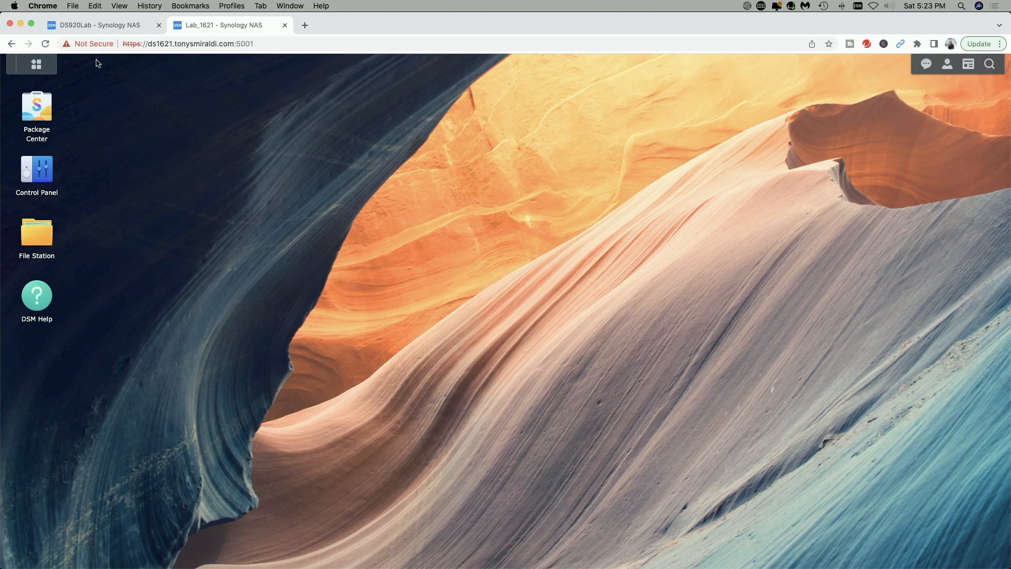
Step: Install Active Backup for Business from Package Center on Lab_1621 and launch it
{"action": "left_click", "coordinate": [43, 113]}
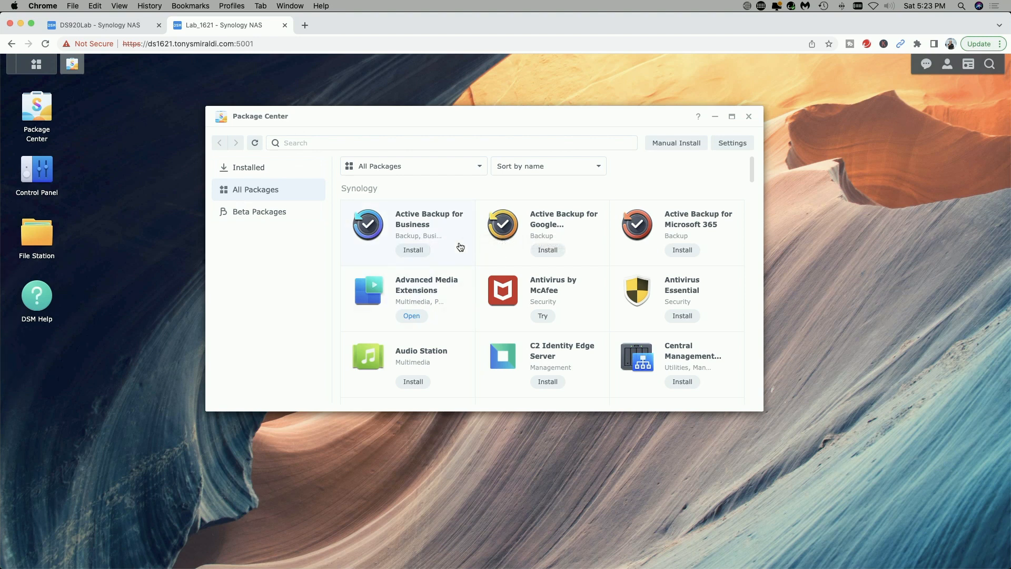
{"action": "left_click", "coordinate": [414, 252]}
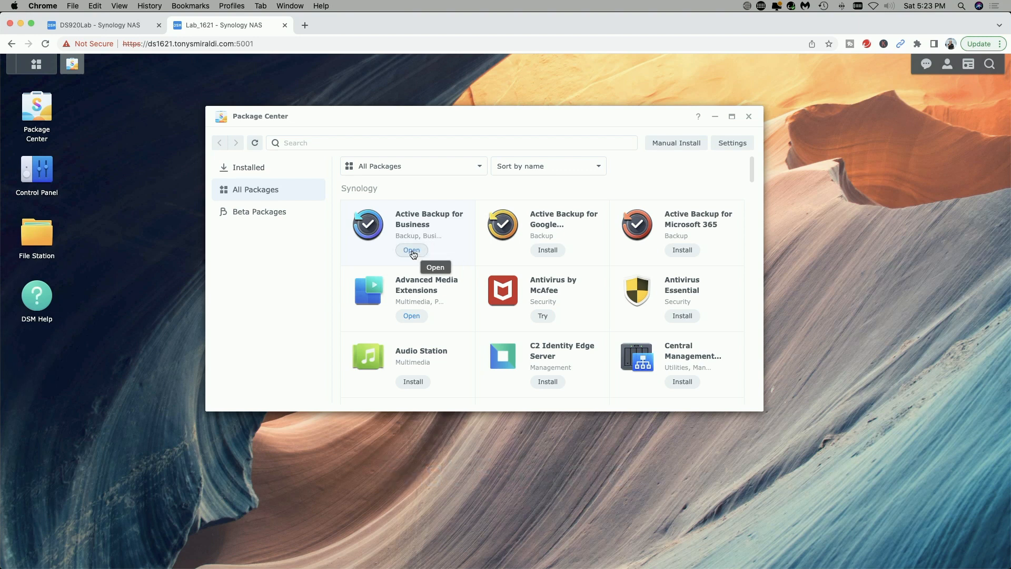
{"action": "left_click", "coordinate": [412, 250]}
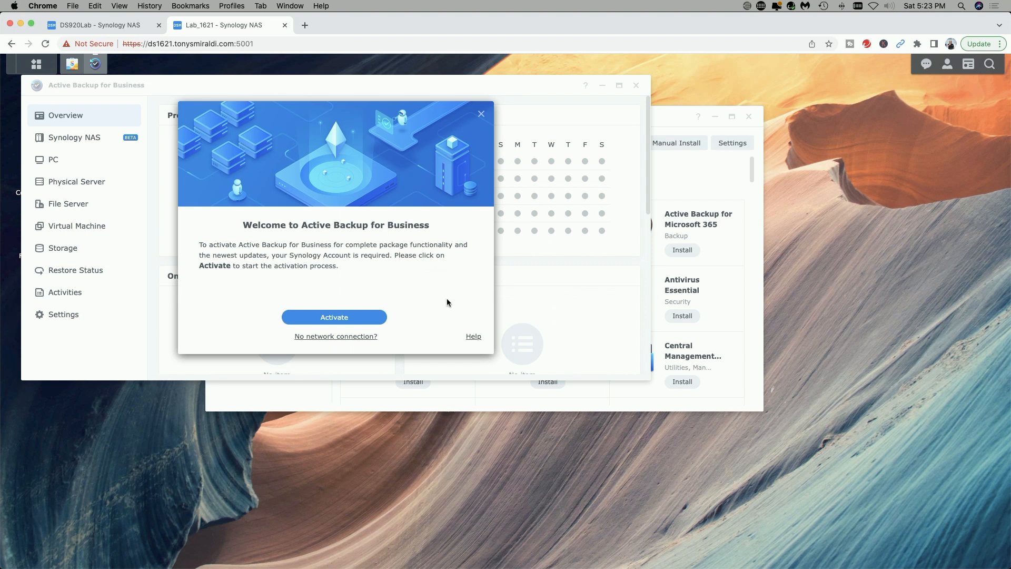
Step: Start activating Active Backup for Business and agree to the privacy statement
{"action": "left_click", "coordinate": [336, 318]}
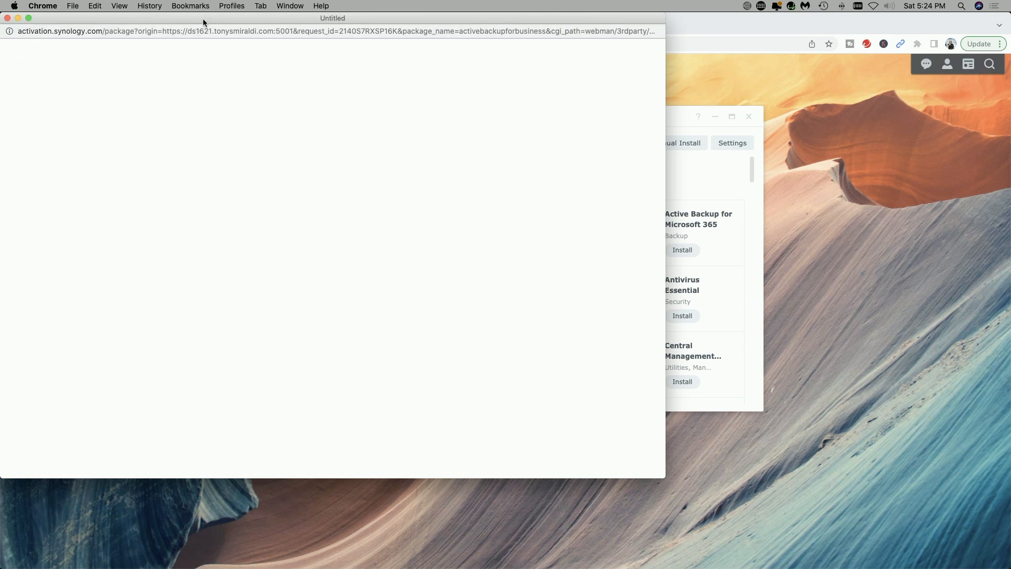
{"action": "left_click_drag", "start_coordinate": [203, 18], "coordinate": [393, 67]}
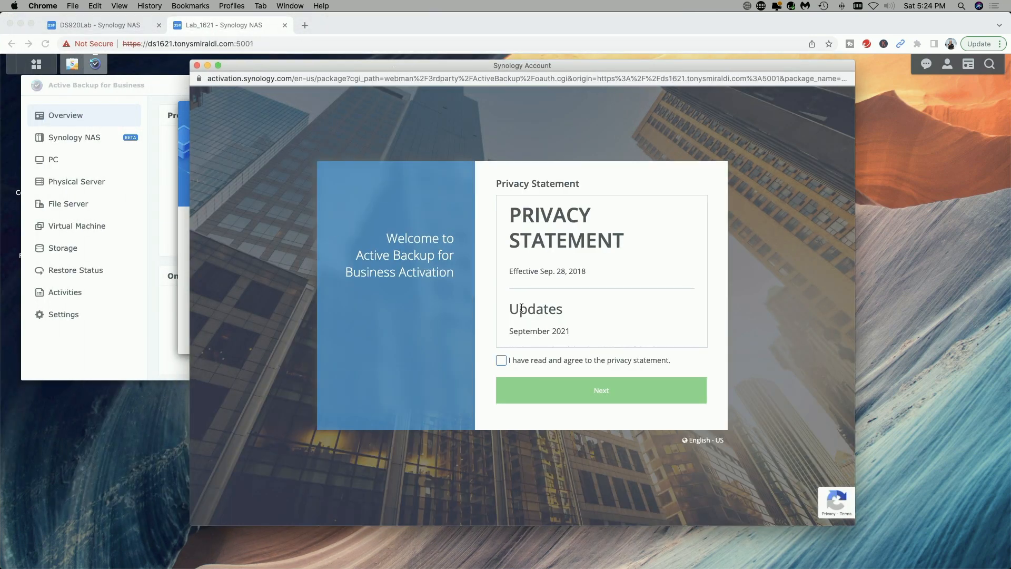
{"action": "left_click", "coordinate": [501, 361]}
{"action": "left_click", "coordinate": [604, 395]}
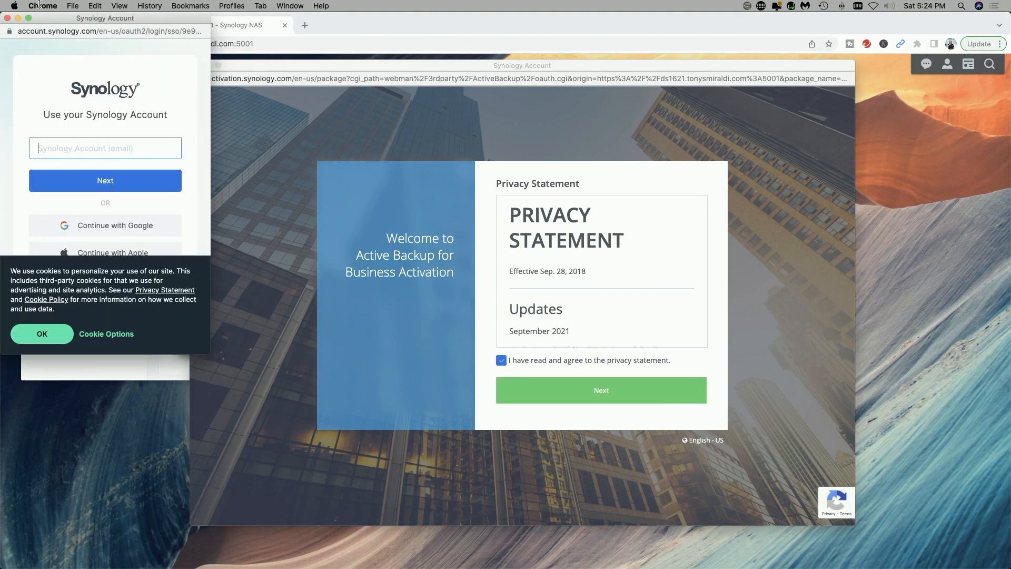
Step: Sign in with the Synology Account email and password to complete activation
{"action": "left_click_drag", "start_coordinate": [91, 21], "coordinate": [472, 135]}
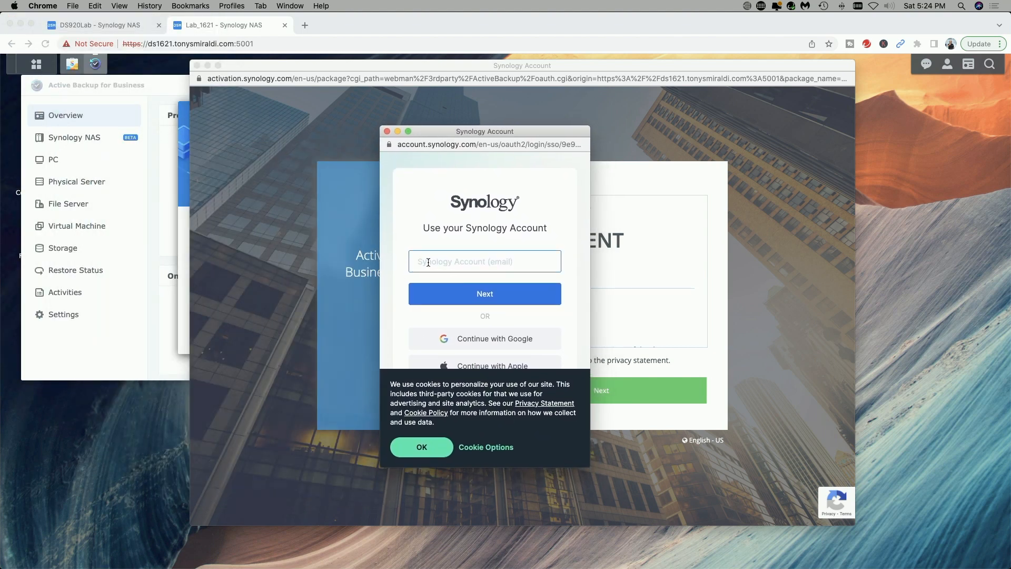
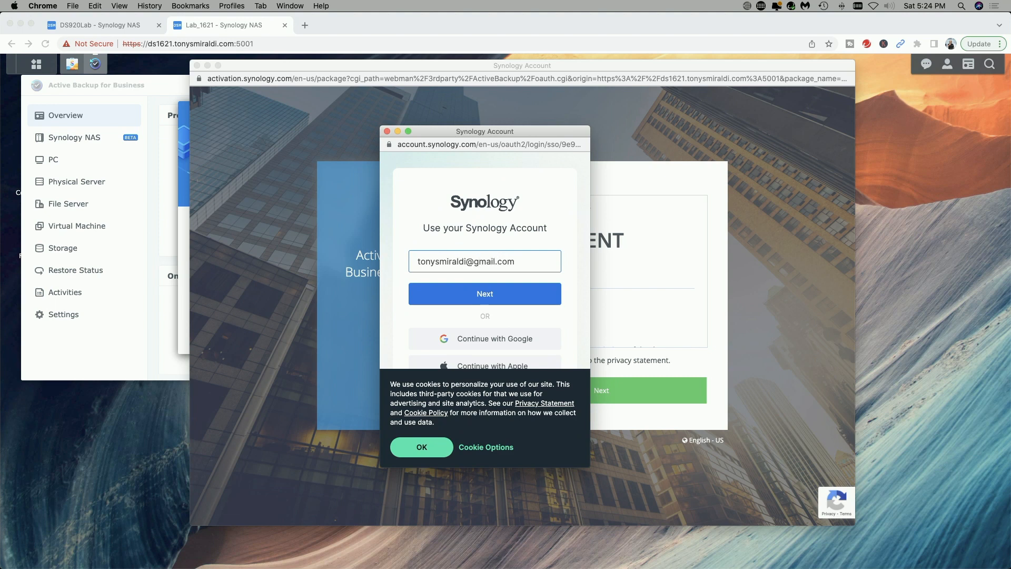
{"action": "left_click", "coordinate": [430, 296]}
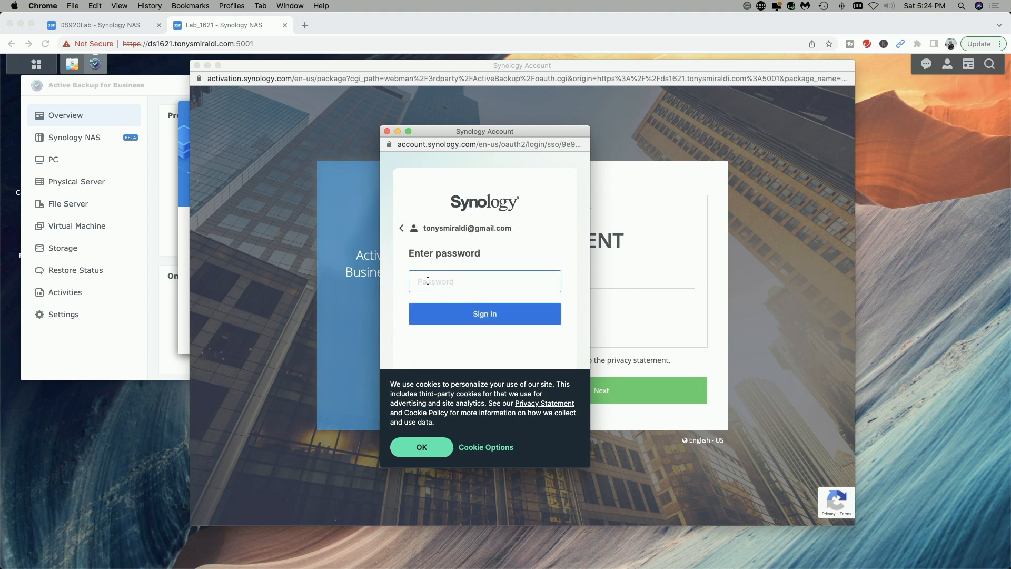
{"action": "type", "text": "**************"}
{"action": "left_click", "coordinate": [491, 314]}
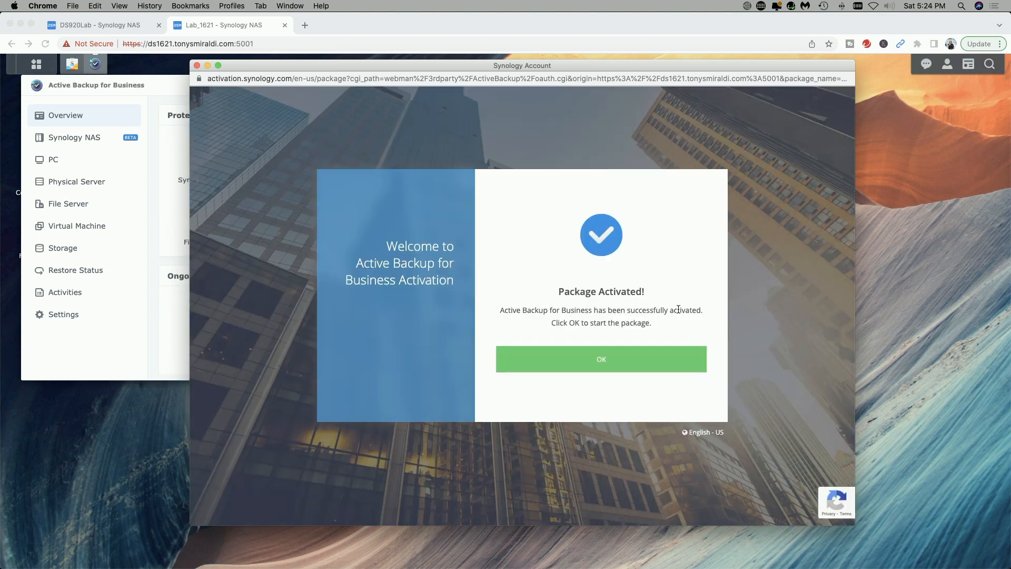
{"action": "left_click", "coordinate": [603, 362]}
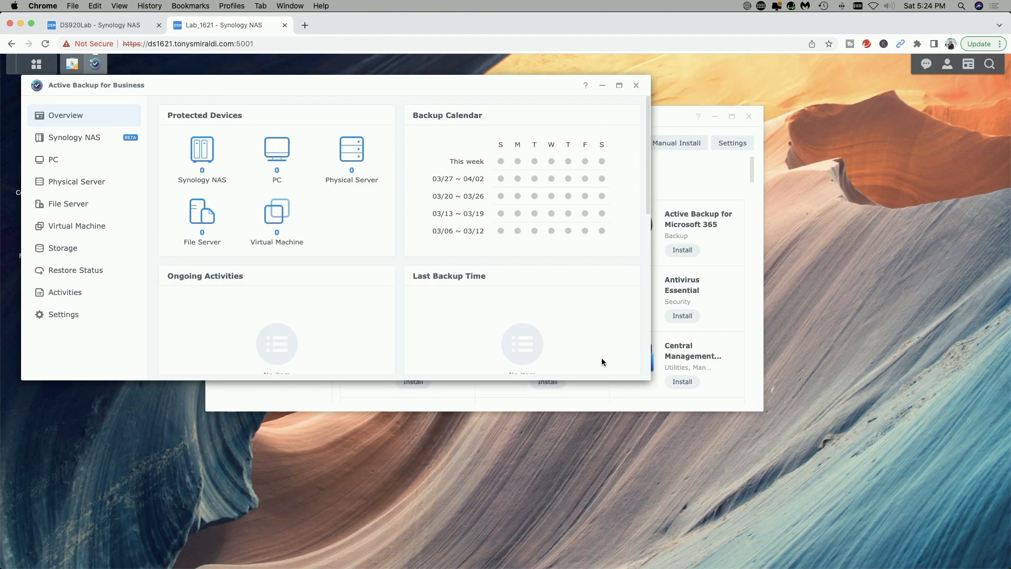
Step: Close Package Center and centre the Active Backup for Business window
{"action": "left_click", "coordinate": [745, 117]}
{"action": "left_click", "coordinate": [748, 117]}
{"action": "left_click_drag", "start_coordinate": [242, 85], "coordinate": [424, 138]}
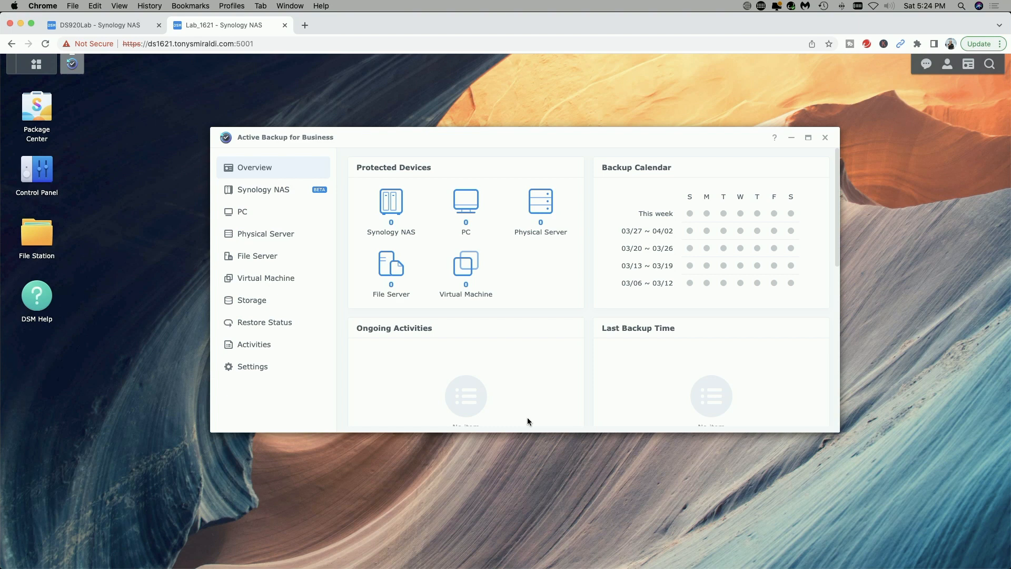
Step: Check the empty Synology NAS device list and its Add Device instructions, then switch to DS920Lab
{"action": "left_click", "coordinate": [282, 195]}
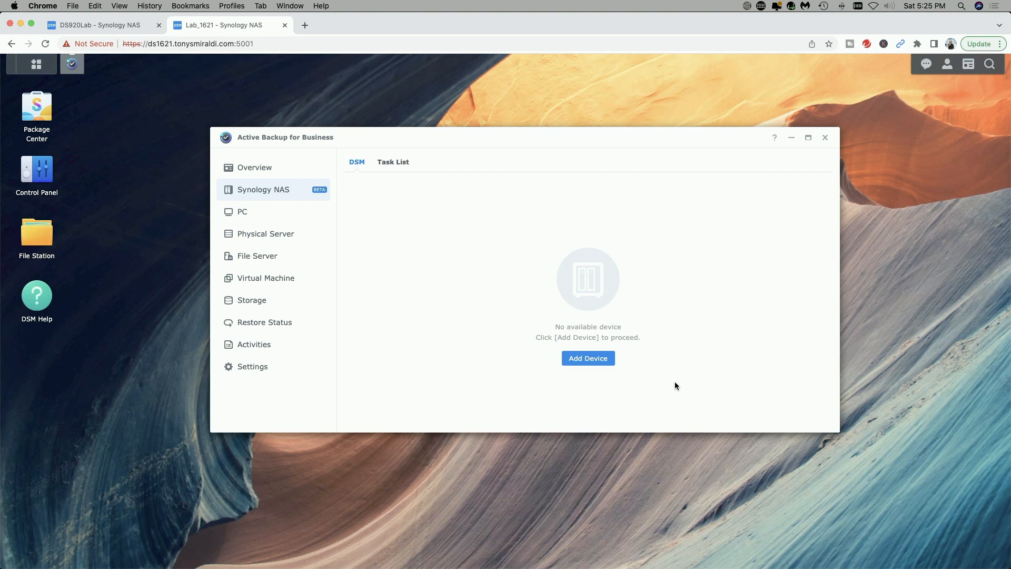
{"action": "left_click", "coordinate": [588, 358]}
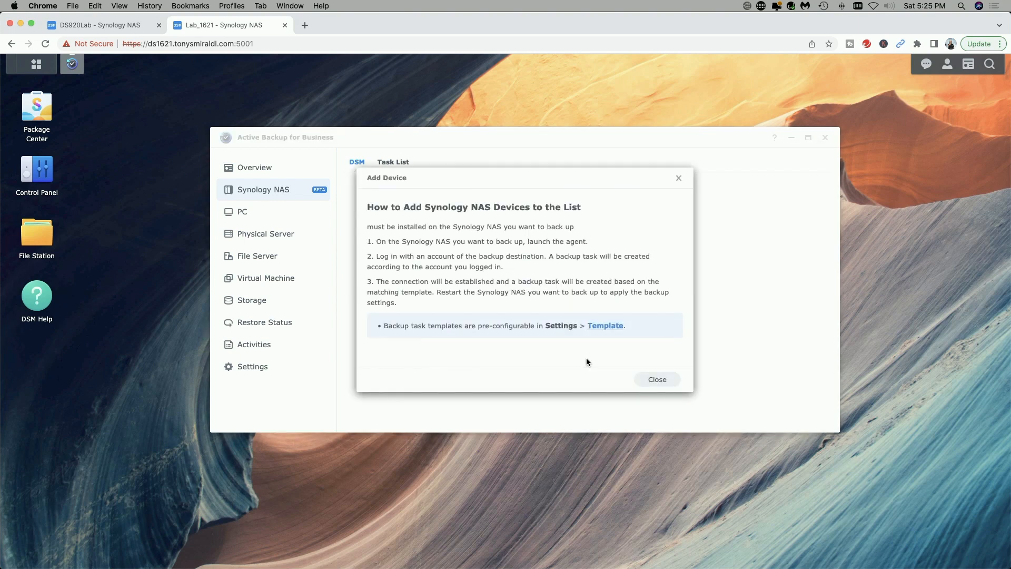
{"action": "left_click", "coordinate": [656, 378]}
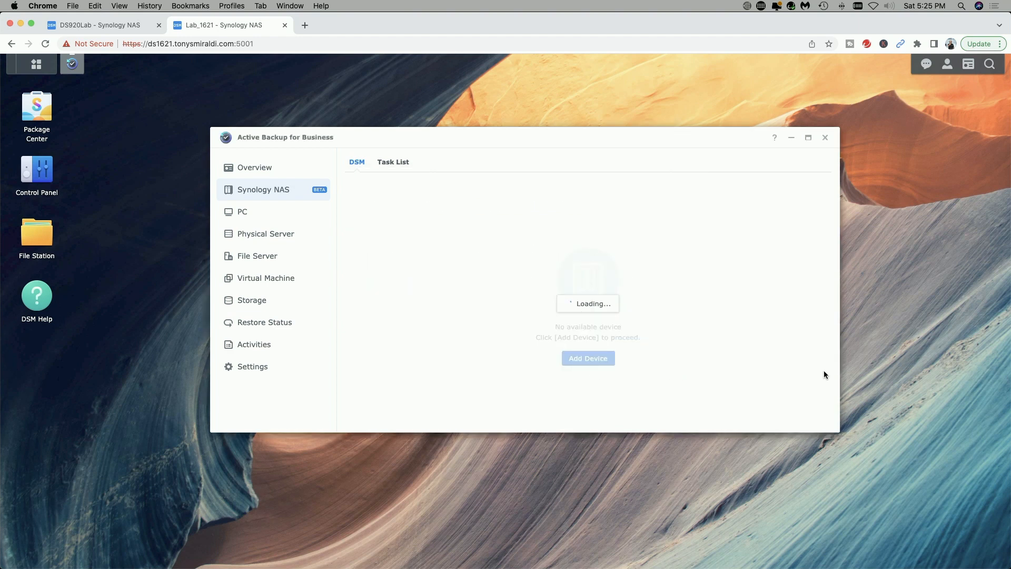
{"action": "left_click", "coordinate": [99, 25]}
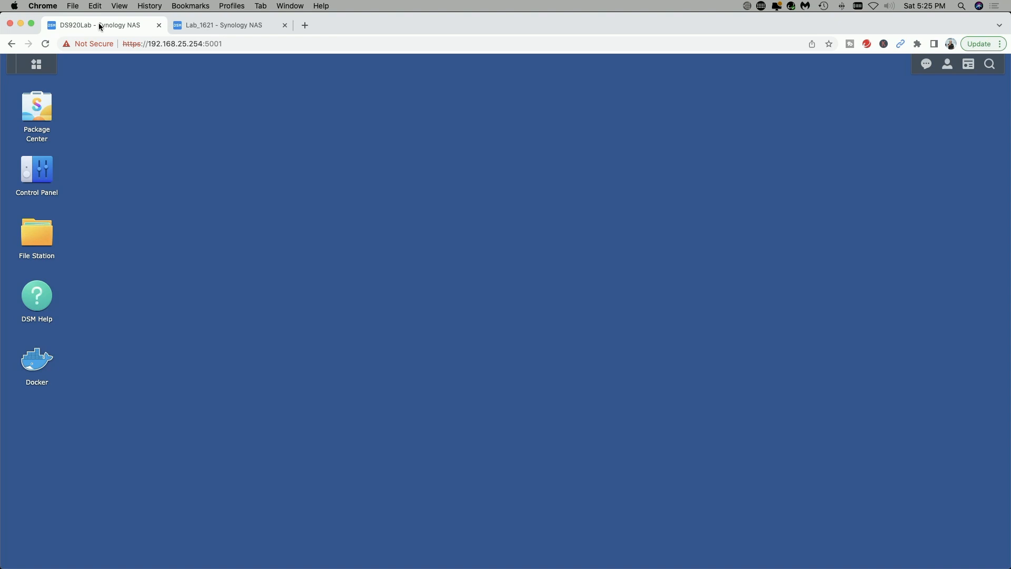
Step: On DS920Lab, install the Active Backup for Business Agent beta from Beta Packages and launch it
{"action": "left_click", "coordinate": [53, 140]}
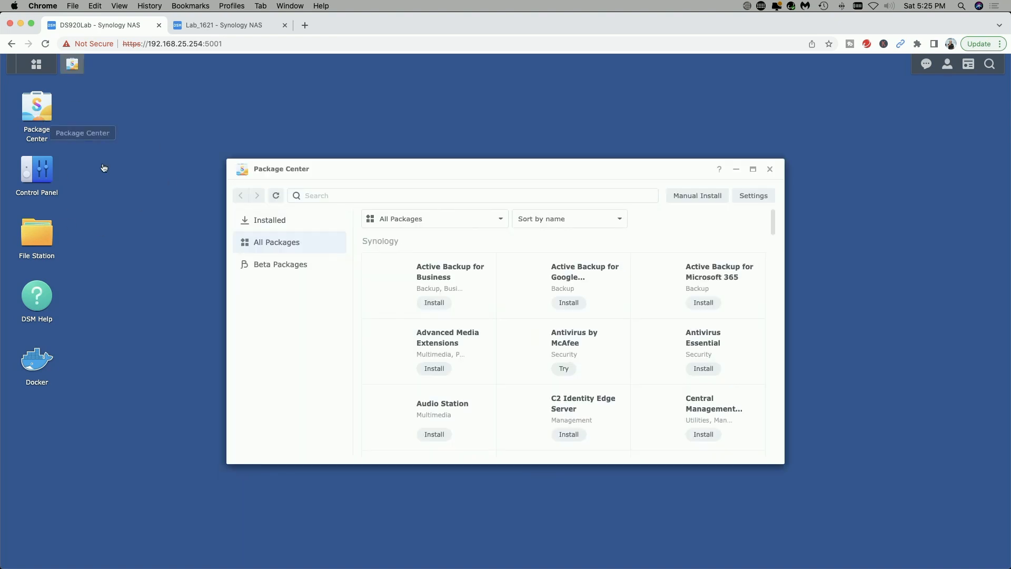
{"action": "left_click_drag", "start_coordinate": [469, 167], "coordinate": [479, 165]}
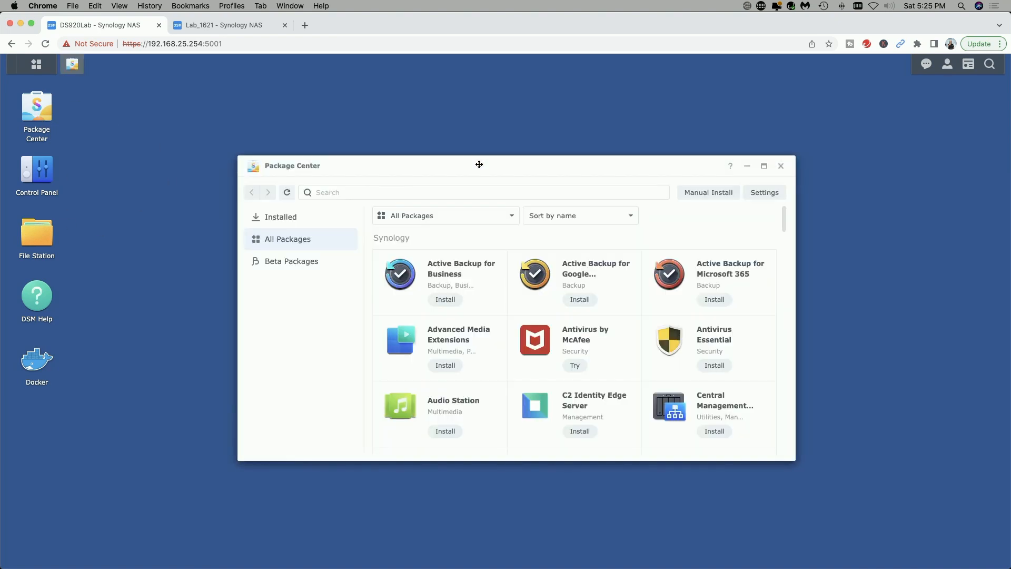
{"action": "left_click", "coordinate": [291, 265]}
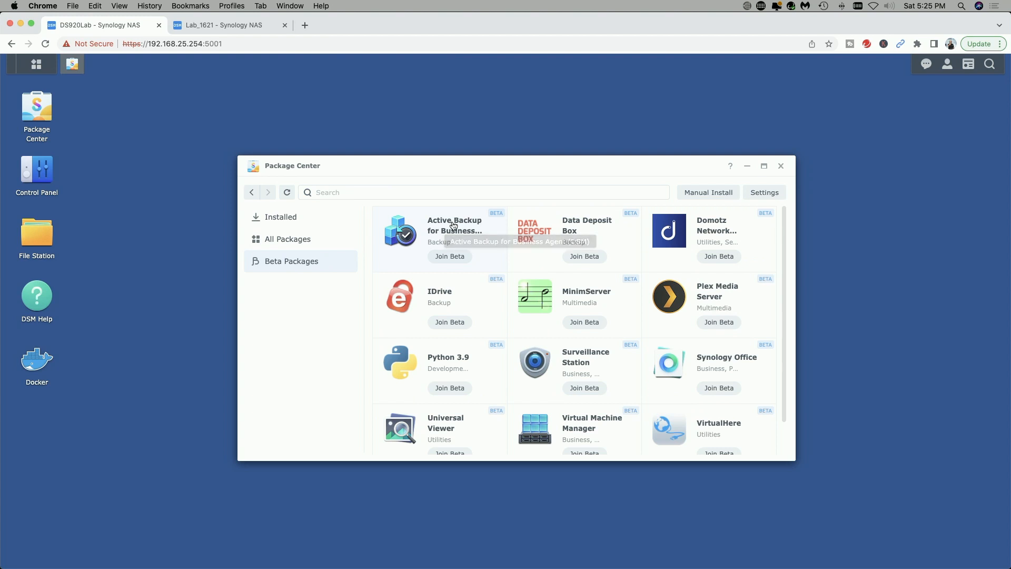
{"action": "left_click", "coordinate": [449, 259]}
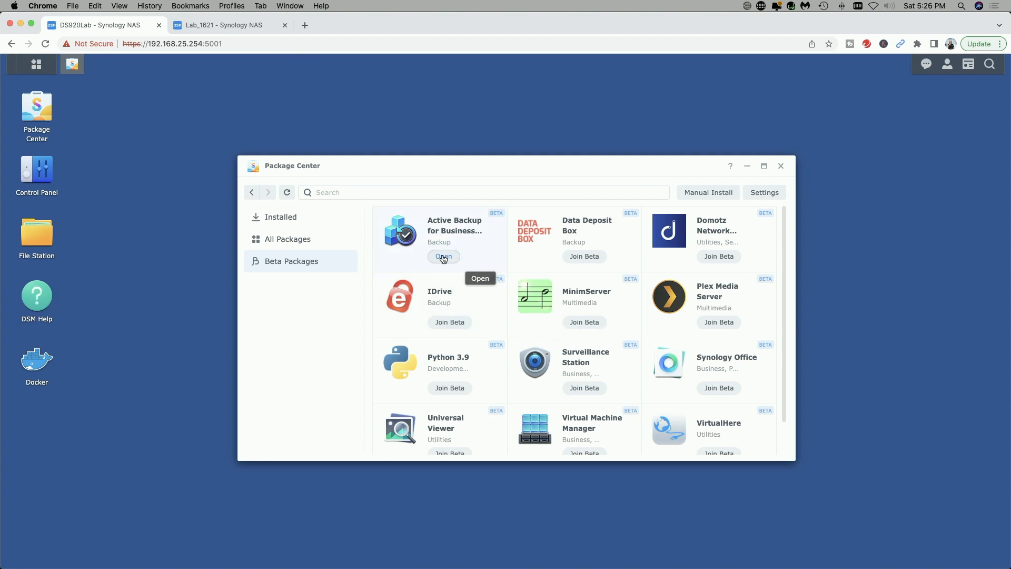
{"action": "left_click", "coordinate": [457, 260]}
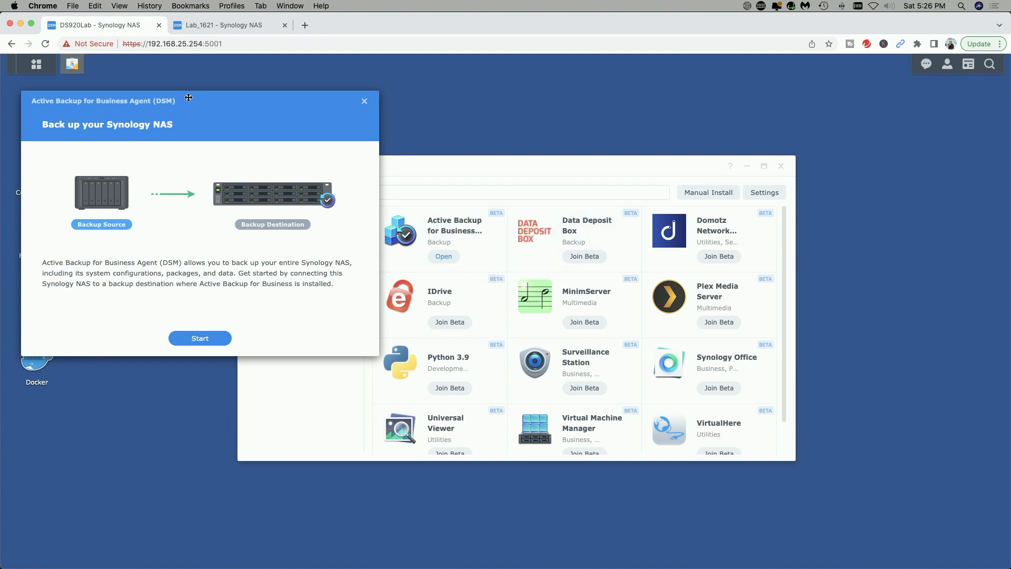
{"action": "left_click", "coordinate": [452, 230]}
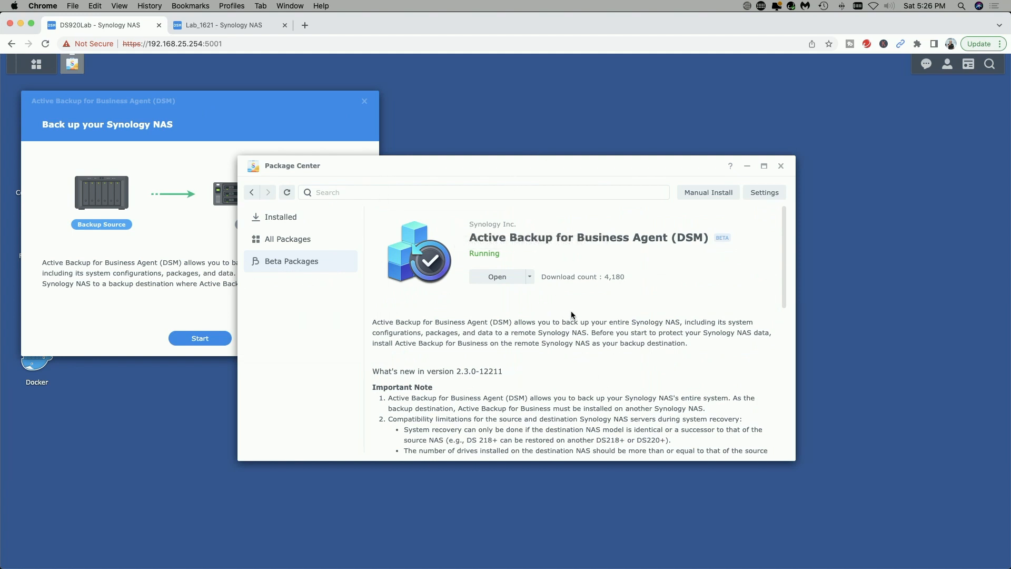
{"action": "scroll", "coordinate": [571, 315], "scroll_direction": "down", "scroll_amount": 3}
{"action": "scroll", "coordinate": [571, 315], "scroll_direction": "down", "scroll_amount": 3}
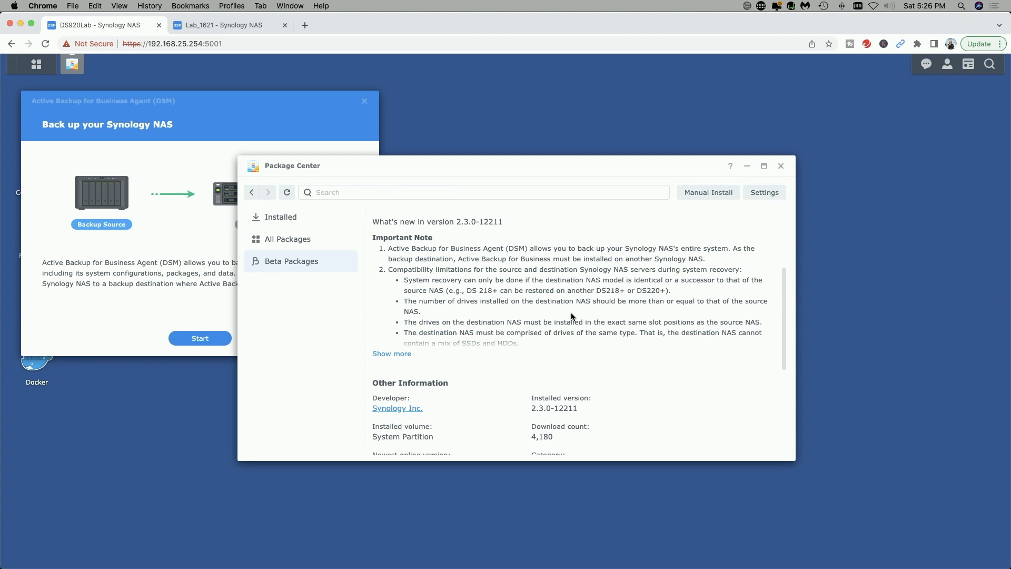
{"action": "scroll", "coordinate": [572, 316], "scroll_direction": "down", "scroll_amount": 2}
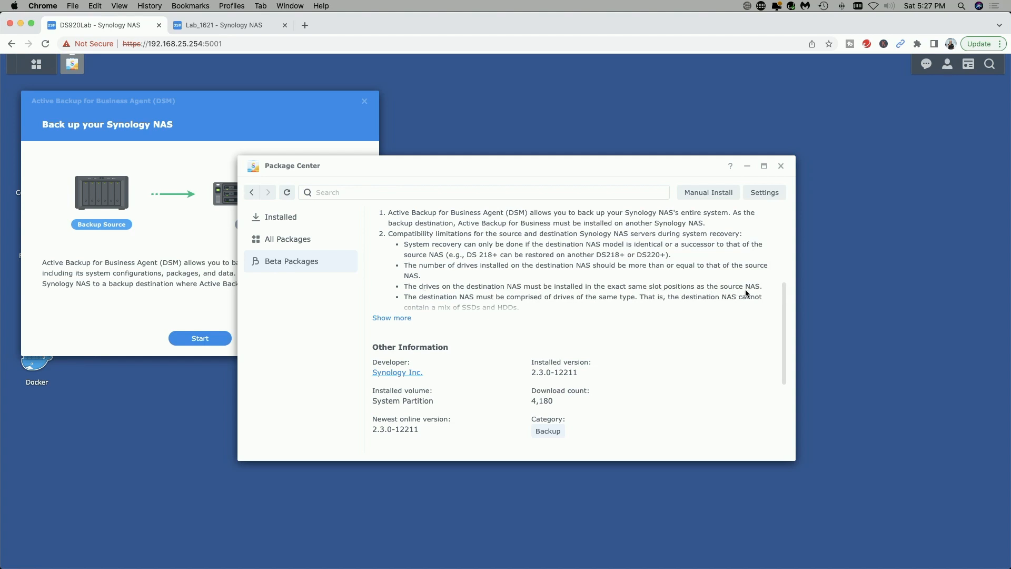
Step: Expand the agent's package description, close Package Center, and centre the agent's welcome window
{"action": "left_click", "coordinate": [382, 318]}
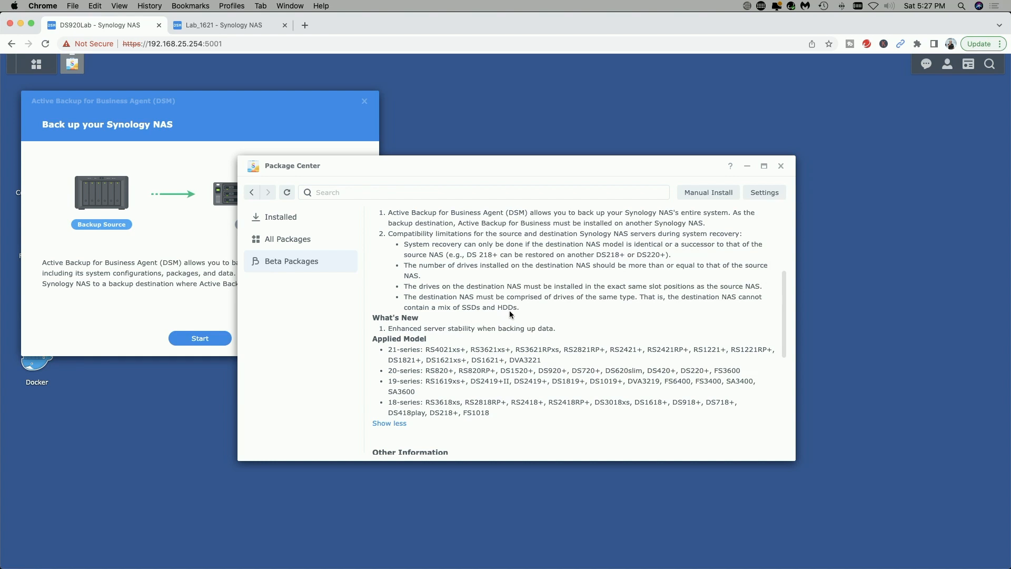
{"action": "left_click", "coordinate": [782, 166]}
{"action": "left_click_drag", "start_coordinate": [228, 100], "coordinate": [555, 133]}
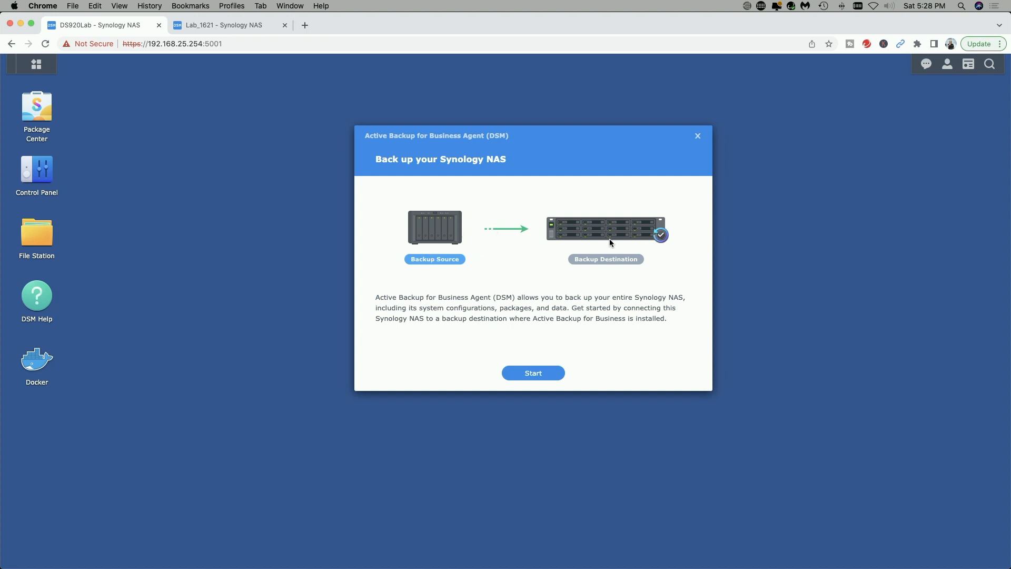
Step: Start the agent wizard and place the cursor in the Server address field
{"action": "left_click", "coordinate": [534, 373]}
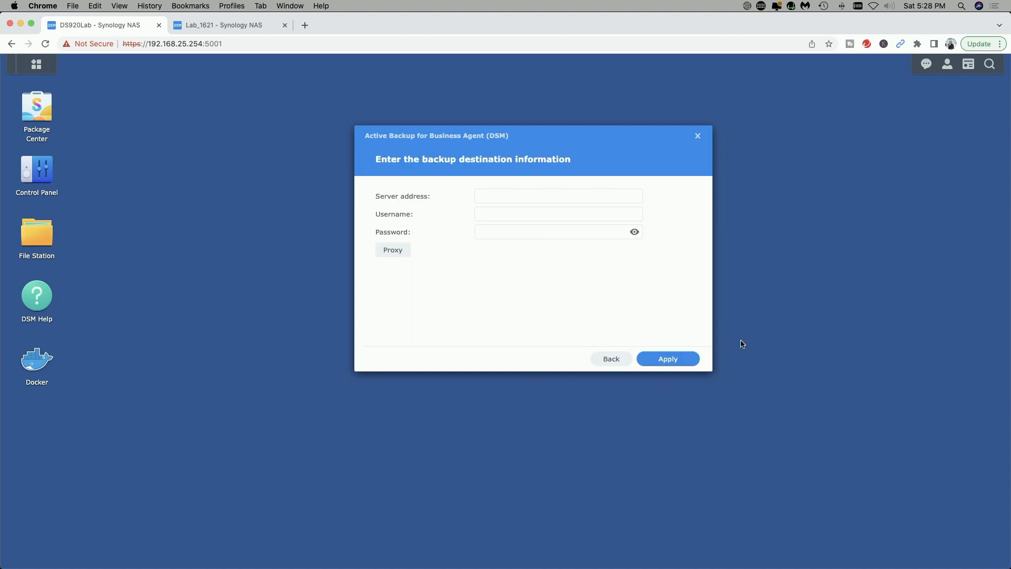
{"action": "left_click", "coordinate": [491, 196]}
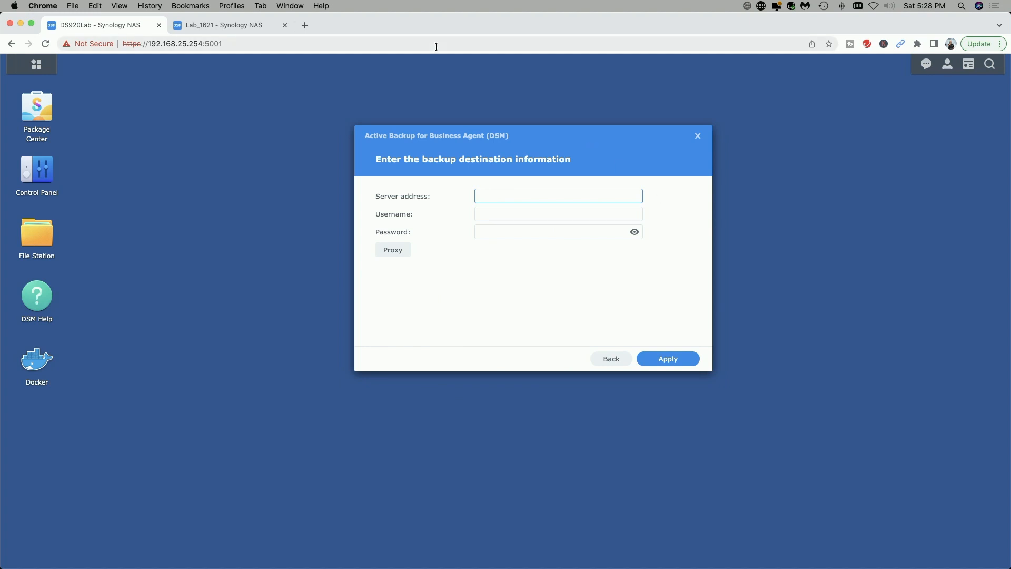
{"action": "left_click", "coordinate": [305, 26]}
{"action": "left_click", "coordinate": [112, 45]}
{"action": "key", "text": "Return"}
{"action": "key", "text": "Tab"}
{"action": "key", "text": "Return"}
{"action": "left_click", "coordinate": [764, 105]}
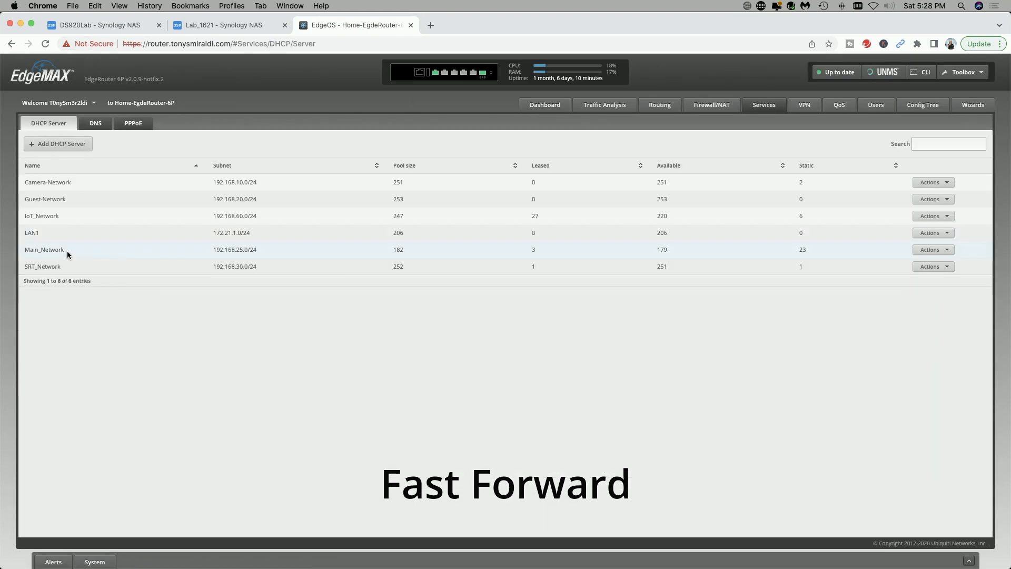
{"action": "left_click", "coordinate": [933, 250]}
{"action": "left_click", "coordinate": [932, 268]}
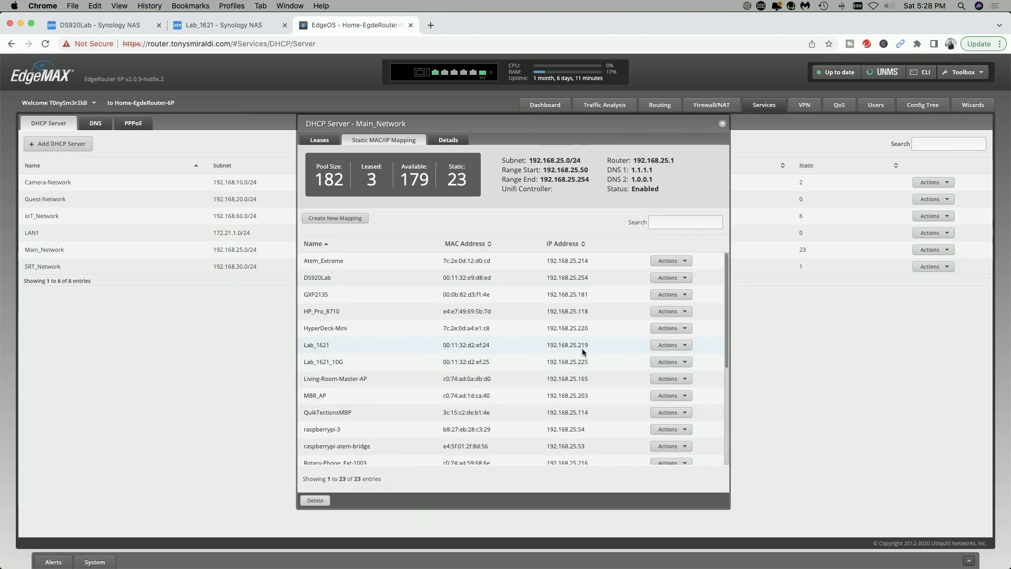
{"action": "left_click", "coordinate": [722, 123]}
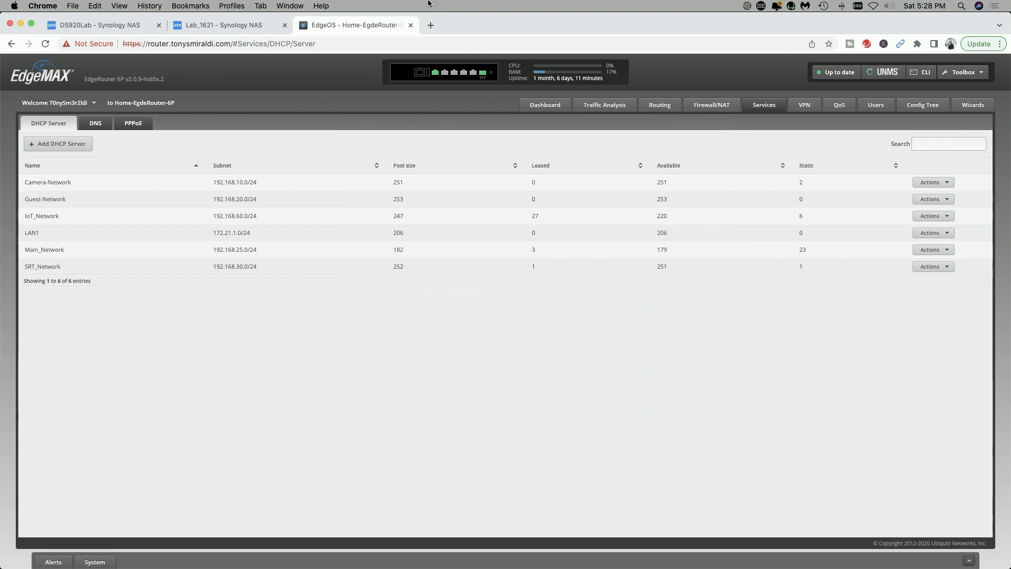
{"action": "left_click", "coordinate": [411, 25]}
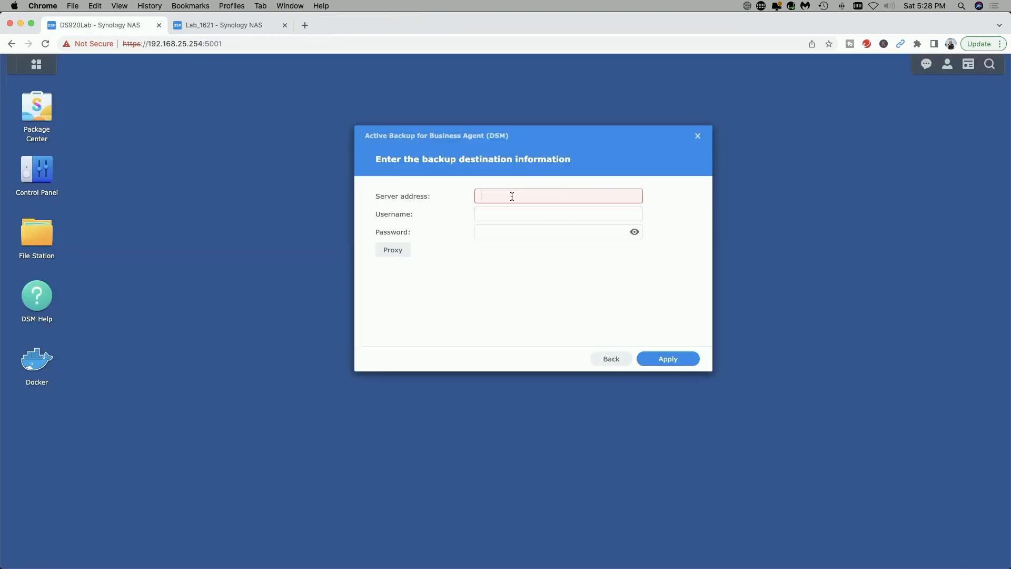
Step: Enter server address 192.168.25.219 with the username and password, and try connecting
{"action": "type", "text": "192.168.25.219"}
{"action": "left_click", "coordinate": [497, 211]}
{"action": "type", "text": "tonysmiraldi"}
{"action": "key", "text": "Tab"}
{"action": "type", "text": "••••••••••"}
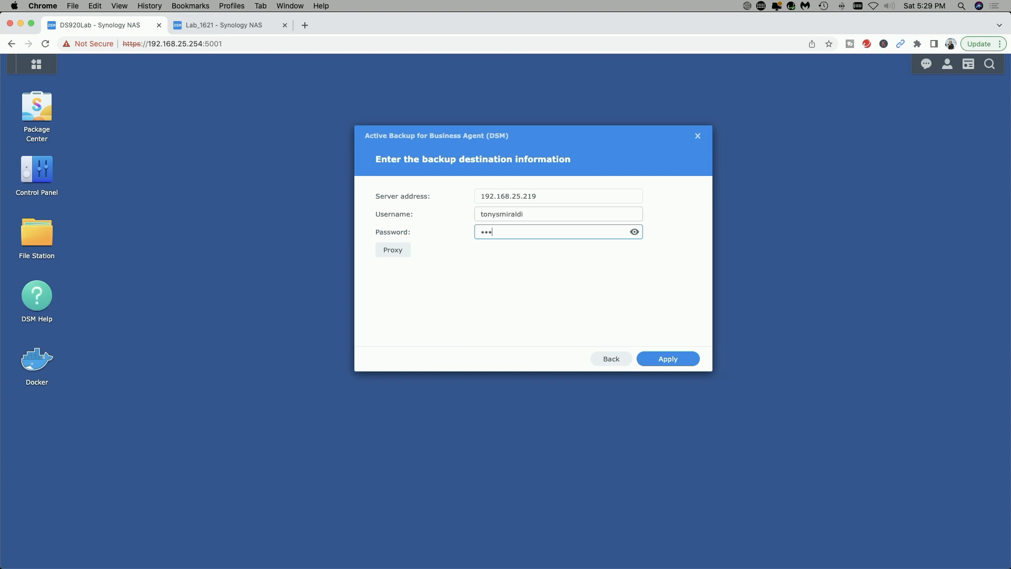
{"action": "type", "text": "•••••"}
{"action": "left_click", "coordinate": [665, 362]}
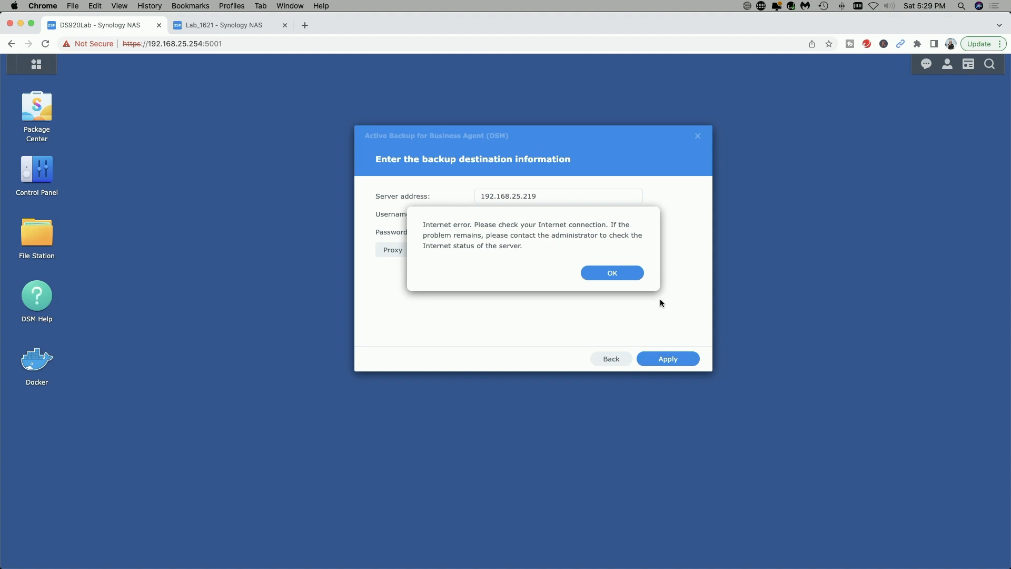
{"action": "left_click", "coordinate": [614, 273]}
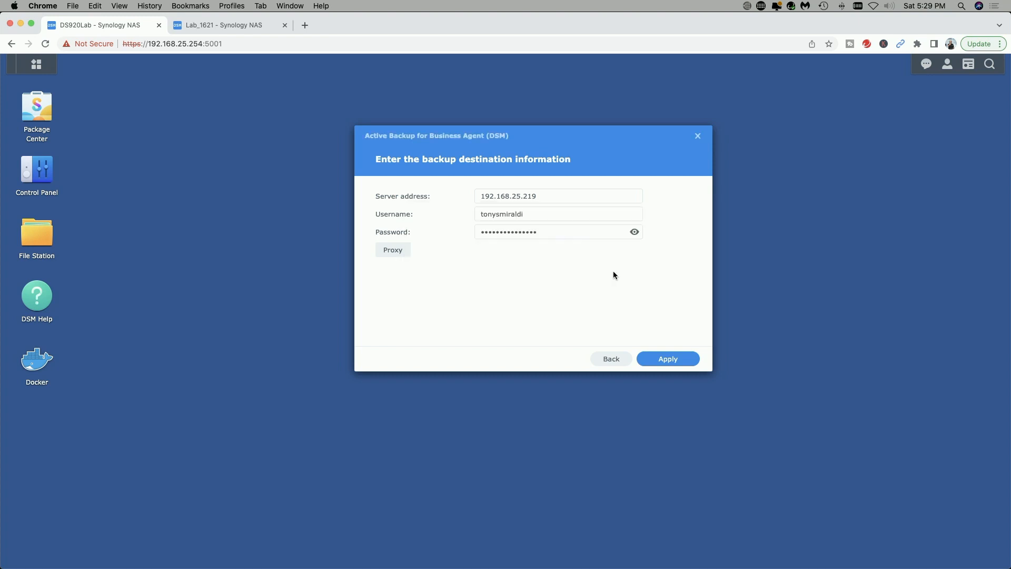
Step: Retype the password and retry connecting, which fails with an Internet error
{"action": "left_click", "coordinate": [550, 229]}
{"action": "left_click_drag", "start_coordinate": [550, 227], "coordinate": [435, 225]}
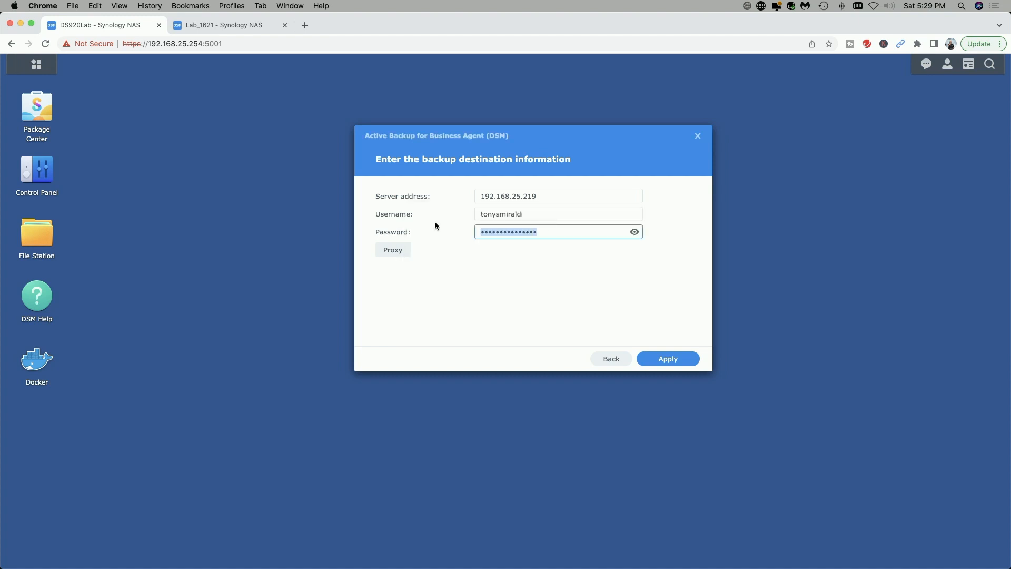
{"action": "key", "text": "BackSpace"}
{"action": "type", "text": "•••••••••••••••"}
{"action": "left_click", "coordinate": [668, 360]}
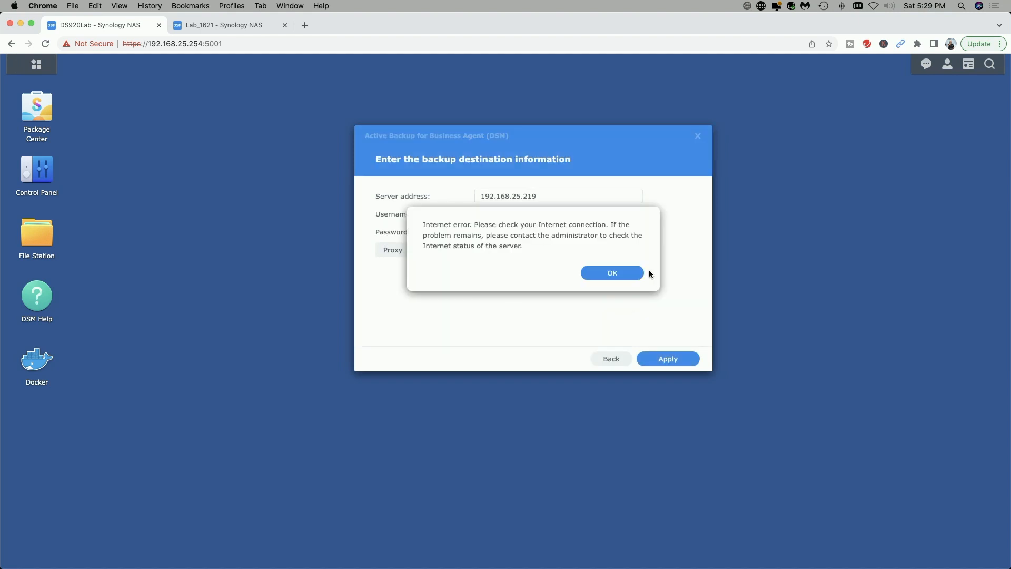
{"action": "left_click", "coordinate": [614, 274]}
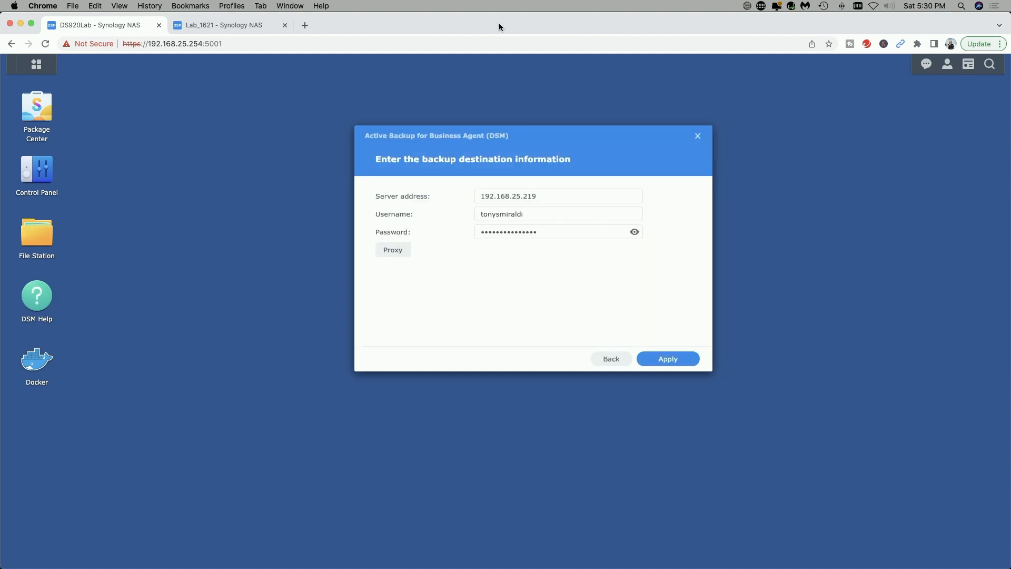
{"action": "left_click", "coordinate": [305, 22]}
{"action": "type", "text": "router.tonysmiraldi.com"}
{"action": "key", "text": "Return"}
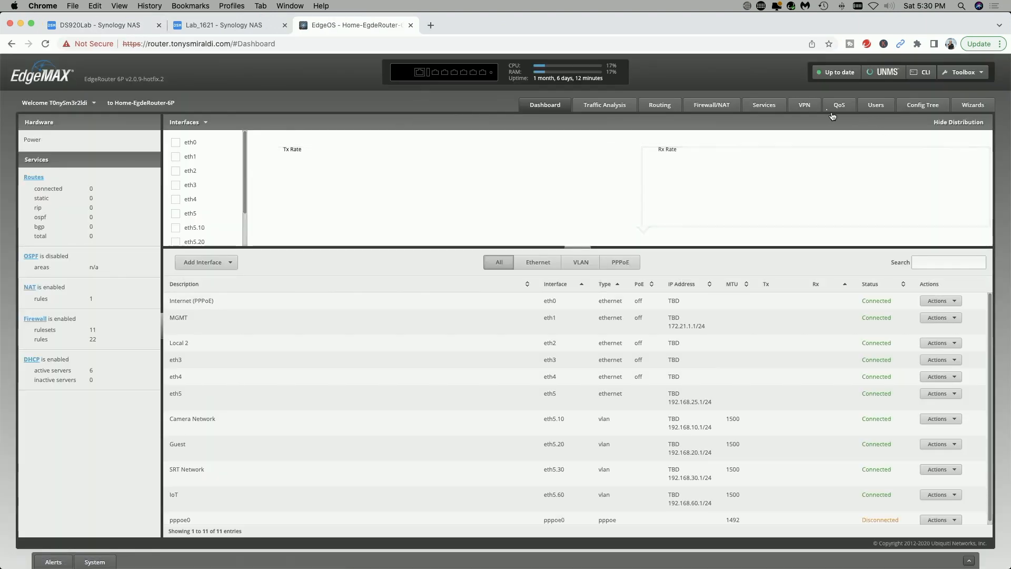
{"action": "left_click", "coordinate": [764, 105]}
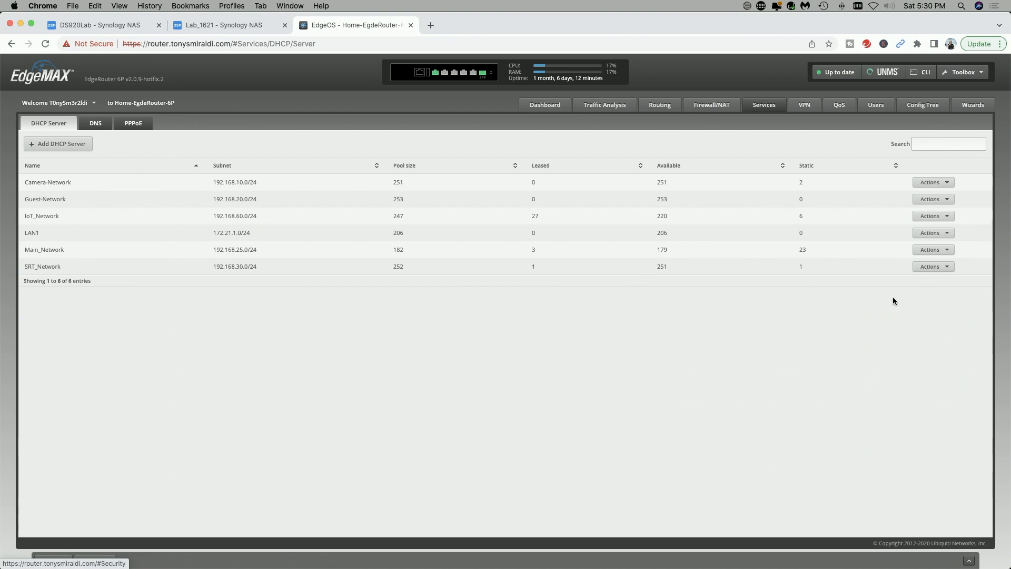
{"action": "left_click", "coordinate": [941, 249]}
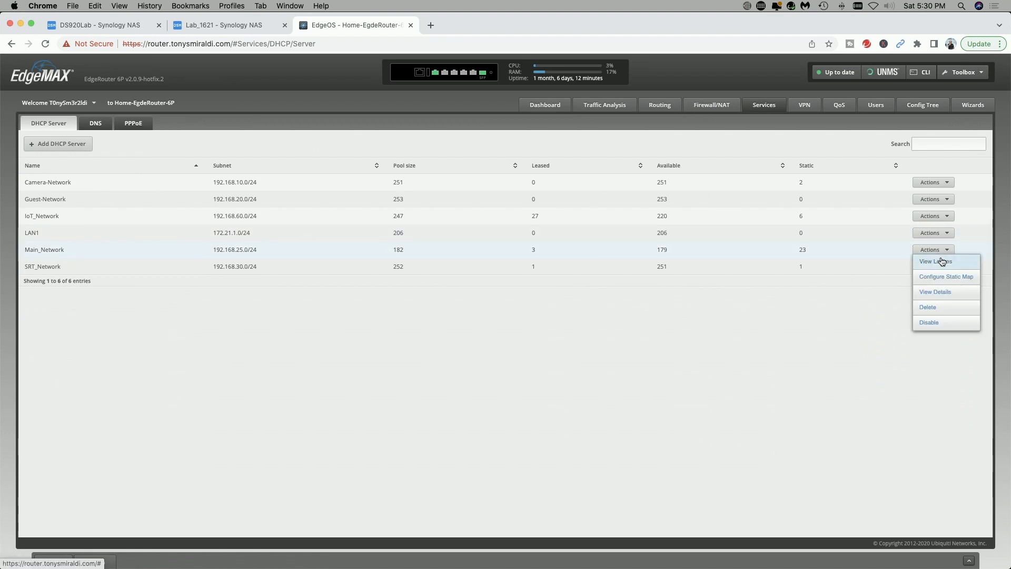
{"action": "left_click", "coordinate": [936, 261]}
{"action": "left_click", "coordinate": [390, 219]}
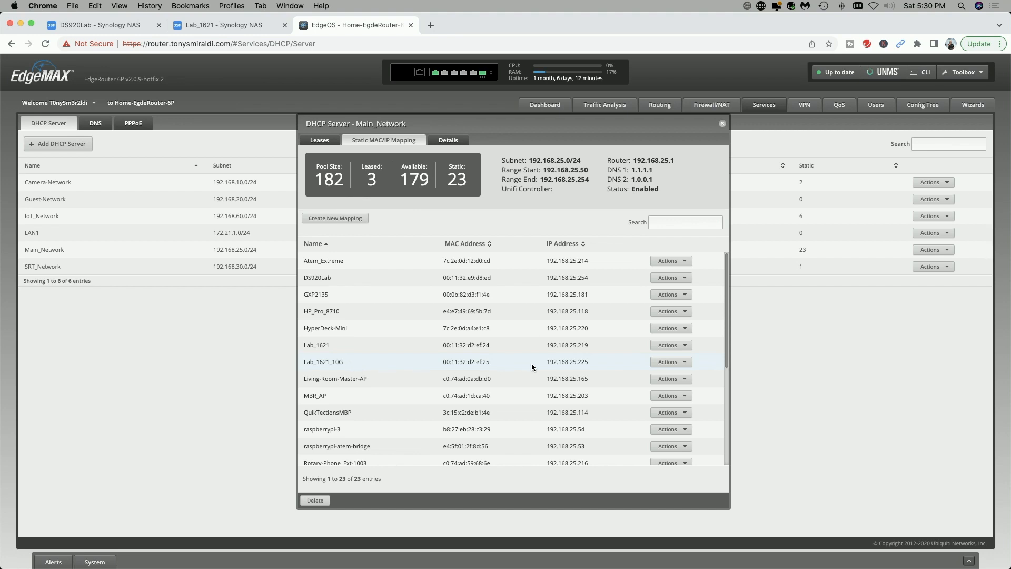
{"action": "double_click", "coordinate": [586, 362]}
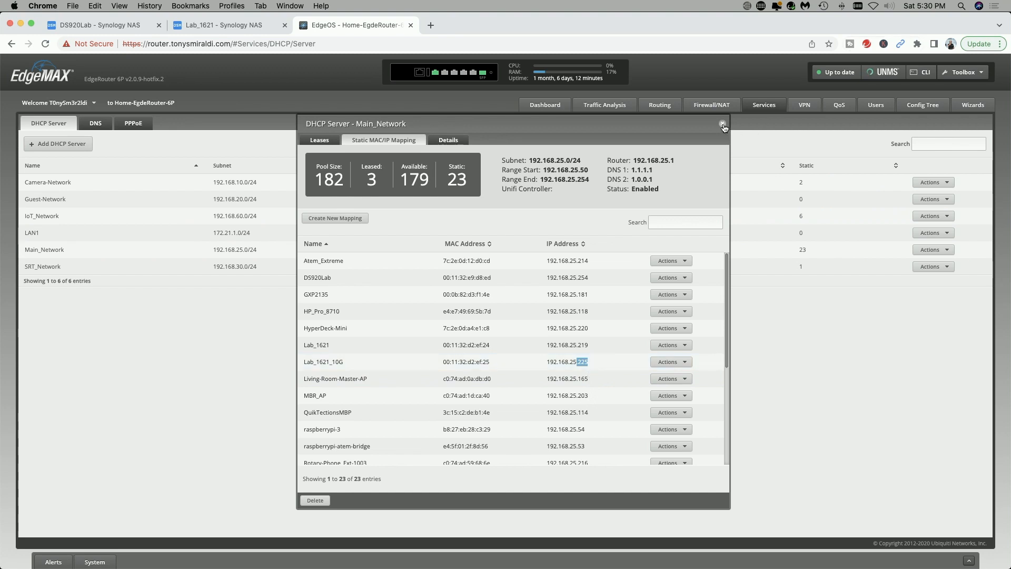
{"action": "left_click", "coordinate": [722, 123]}
{"action": "left_click", "coordinate": [411, 25]}
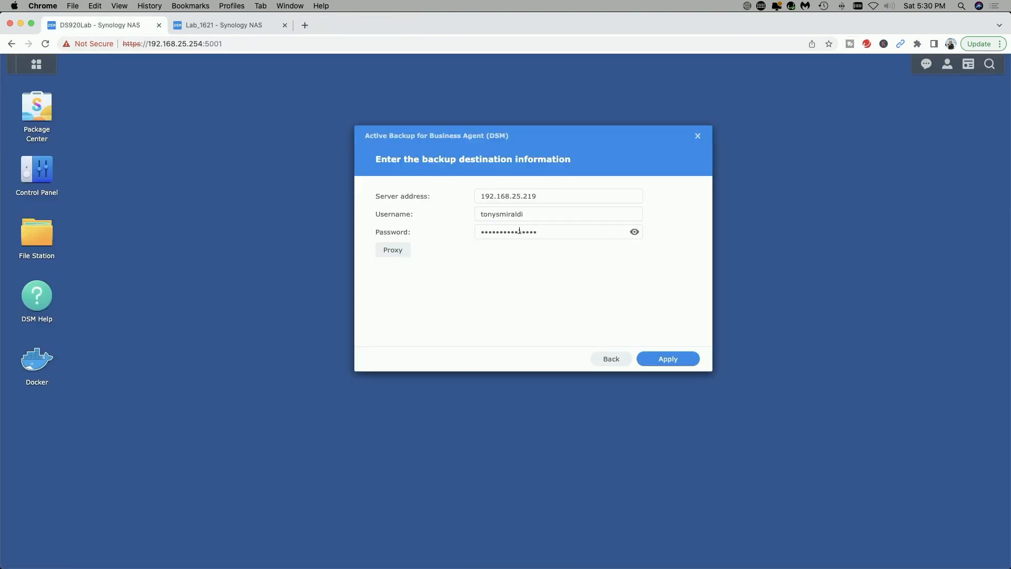
Step: Change the server address to 192.168.25.225, connect, accept the untrusted certificate, and choose Restart
{"action": "left_click", "coordinate": [529, 196]}
{"action": "left_click_drag", "start_coordinate": [529, 199], "coordinate": [566, 199]}
{"action": "type", "text": "25"}
{"action": "left_click", "coordinate": [683, 361]}
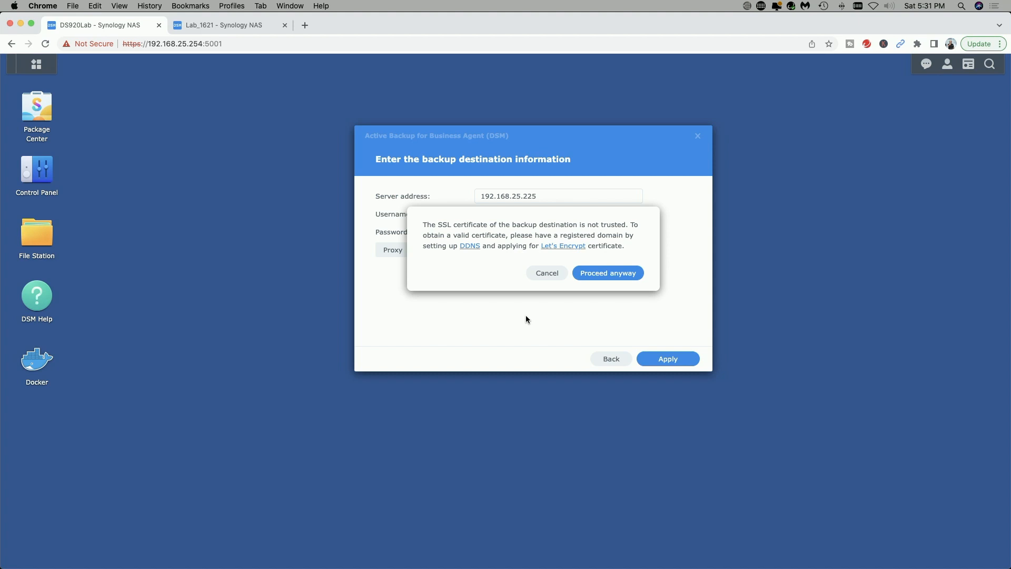
{"action": "left_click", "coordinate": [602, 273]}
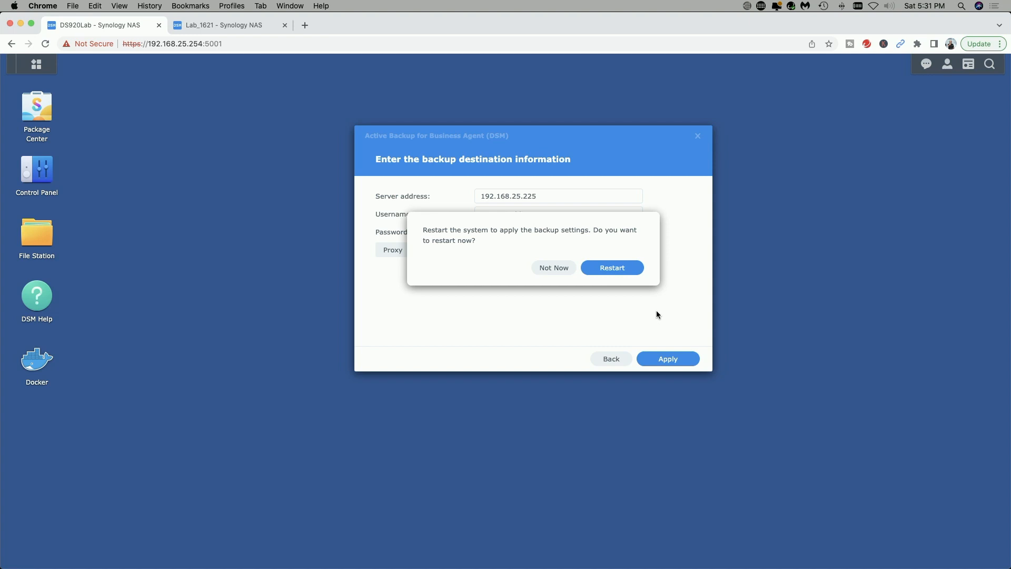
{"action": "left_click", "coordinate": [612, 268]}
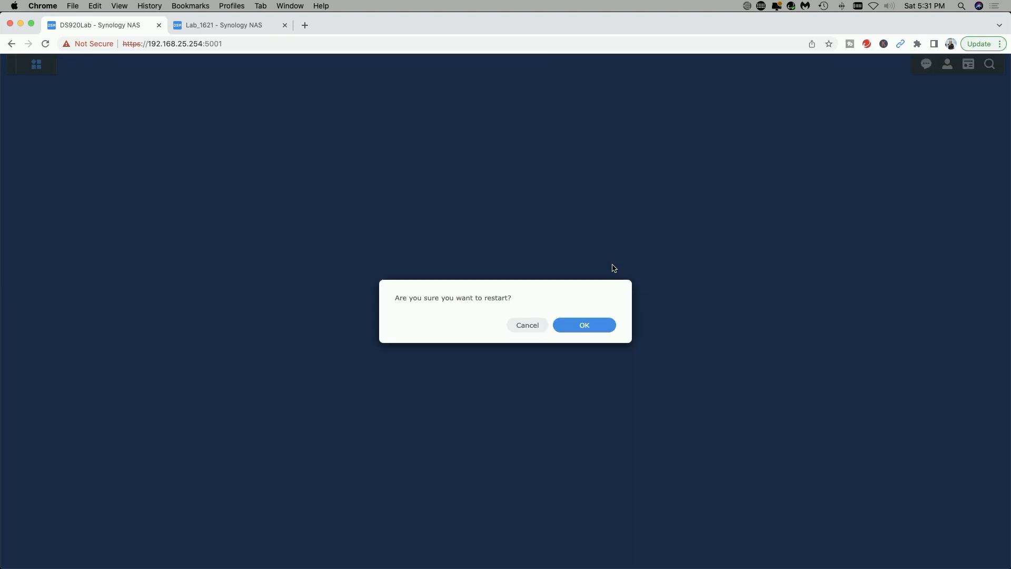
Step: Confirm the restart, check Lab_1621's Active Backup, then dismiss DS920Lab's shutdown alert
{"action": "left_click", "coordinate": [588, 324]}
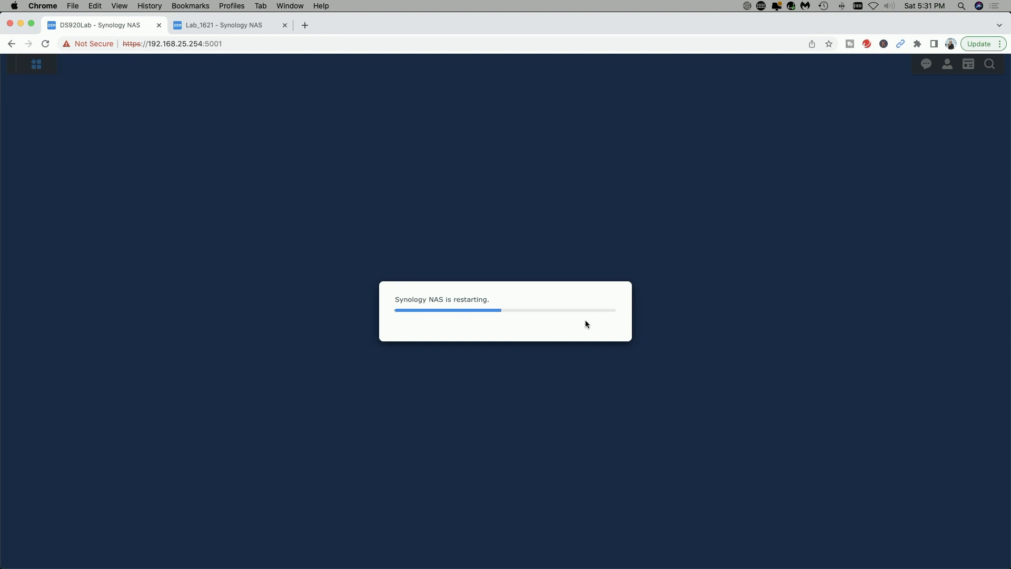
{"action": "left_click", "coordinate": [231, 27]}
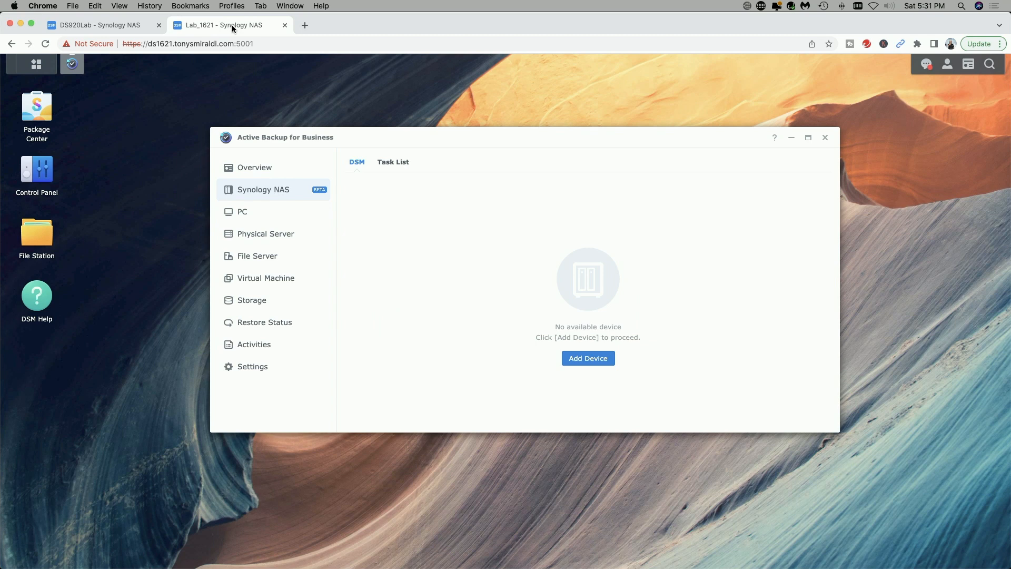
{"action": "left_click", "coordinate": [102, 24]}
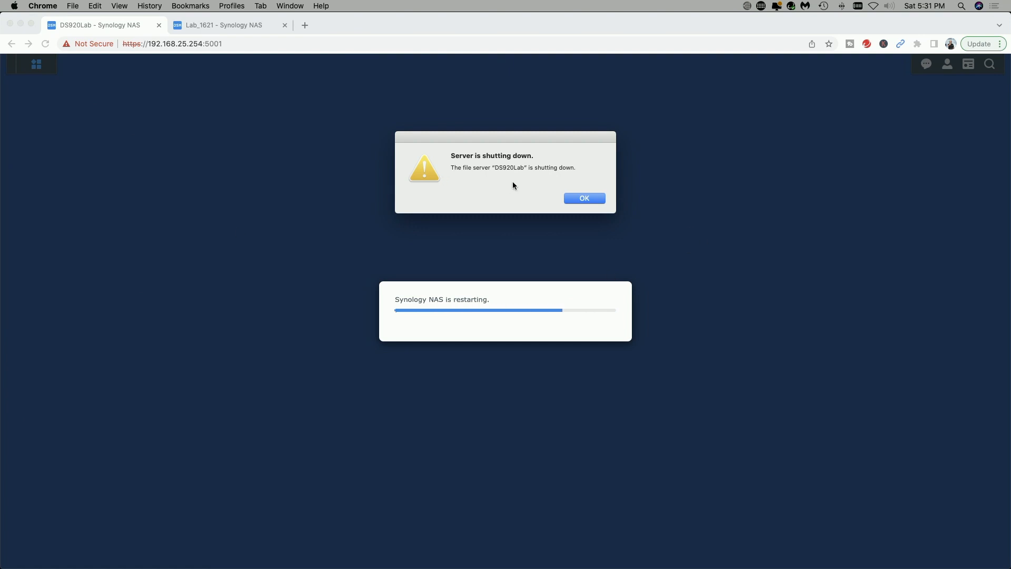
{"action": "left_click", "coordinate": [586, 199]}
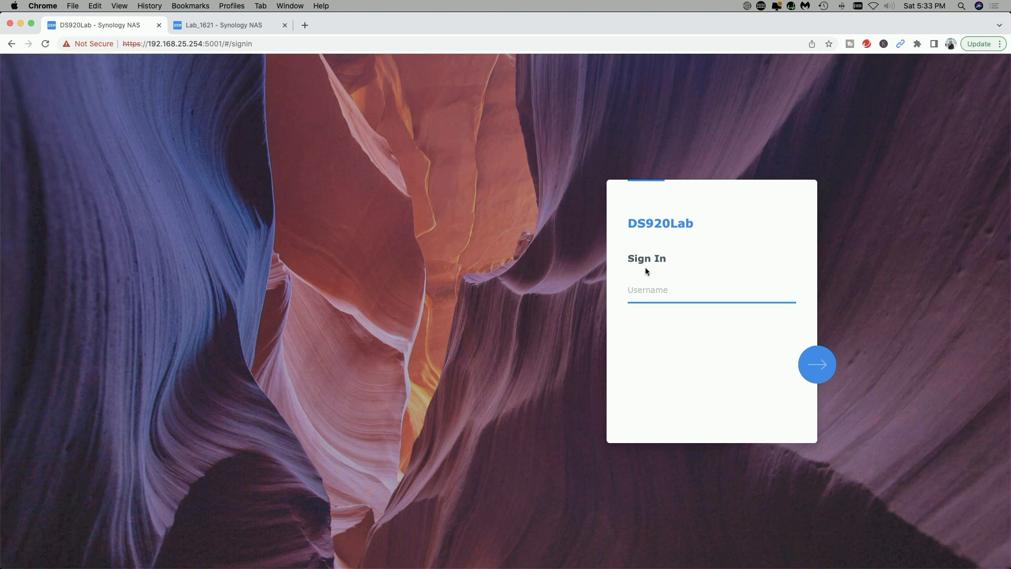
Step: Sign in to DS920Lab with the username and password
{"action": "type", "text": "tonysmiraldi"}
{"action": "key", "text": "Return"}
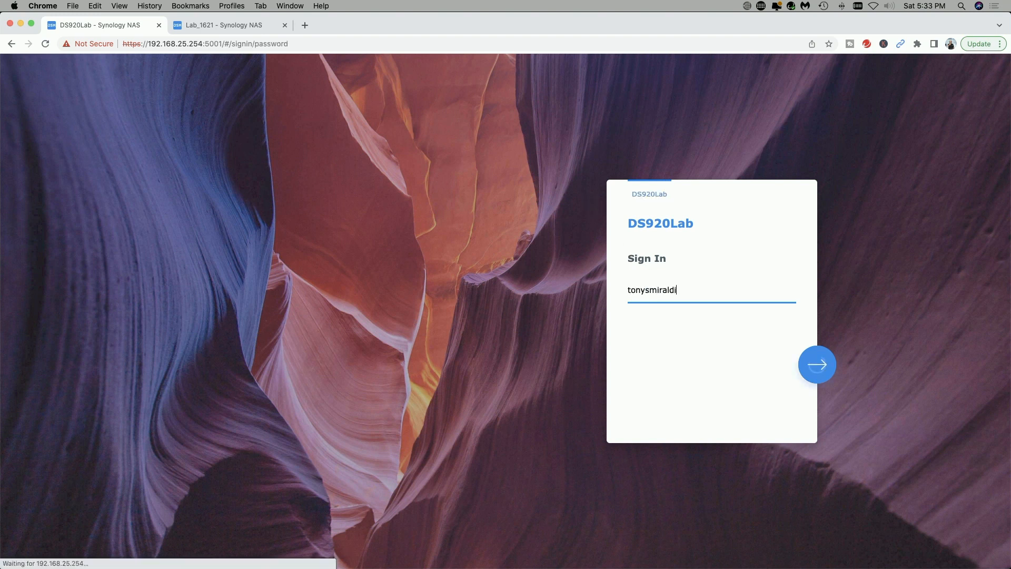
{"action": "type", "text": "••••••••••"}
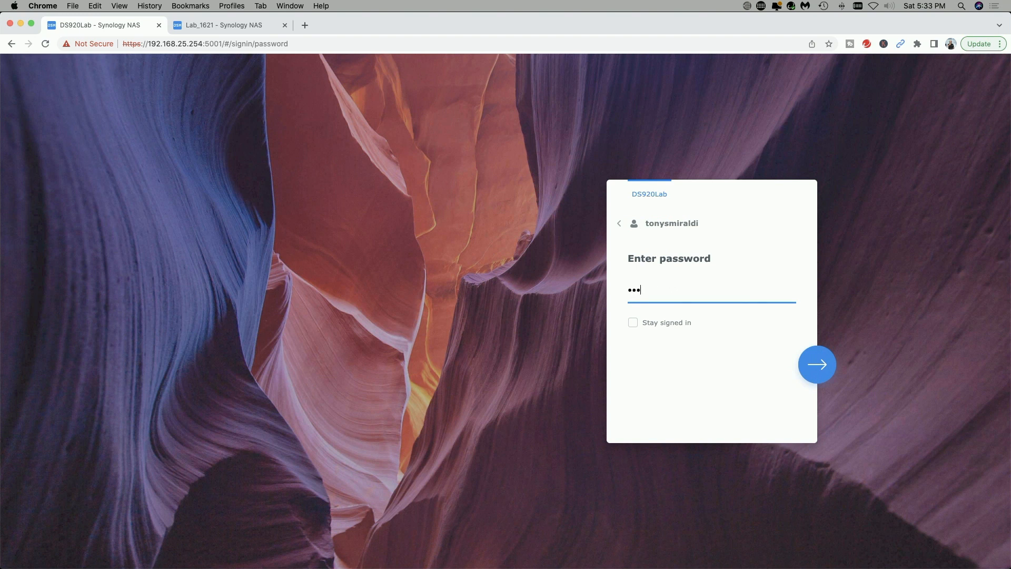
{"action": "type", "text": "•••••"}
{"action": "key", "text": "Return"}
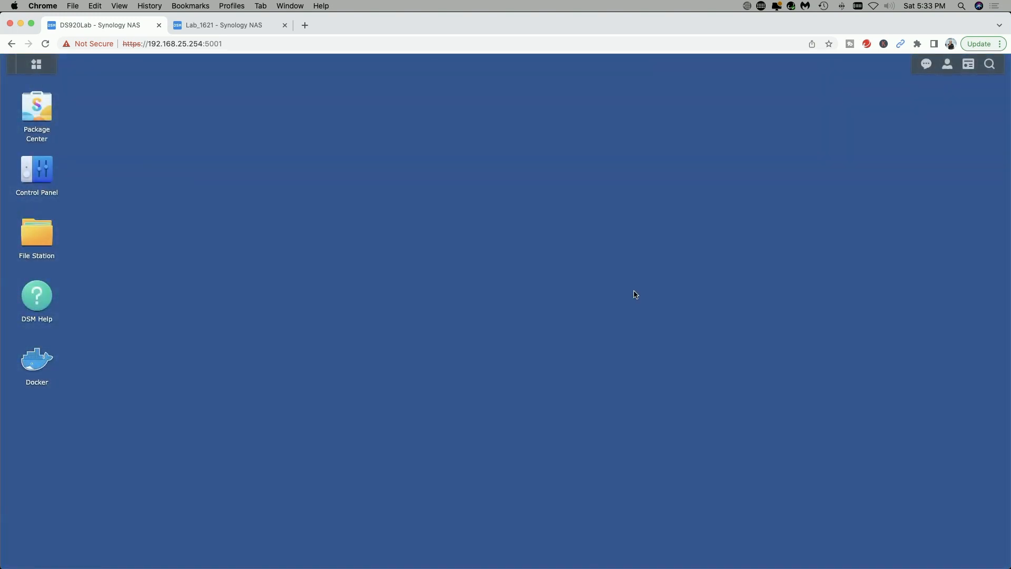
Step: Open Active Backup for Business Agent from Package Center's Installed list
{"action": "left_click", "coordinate": [37, 110]}
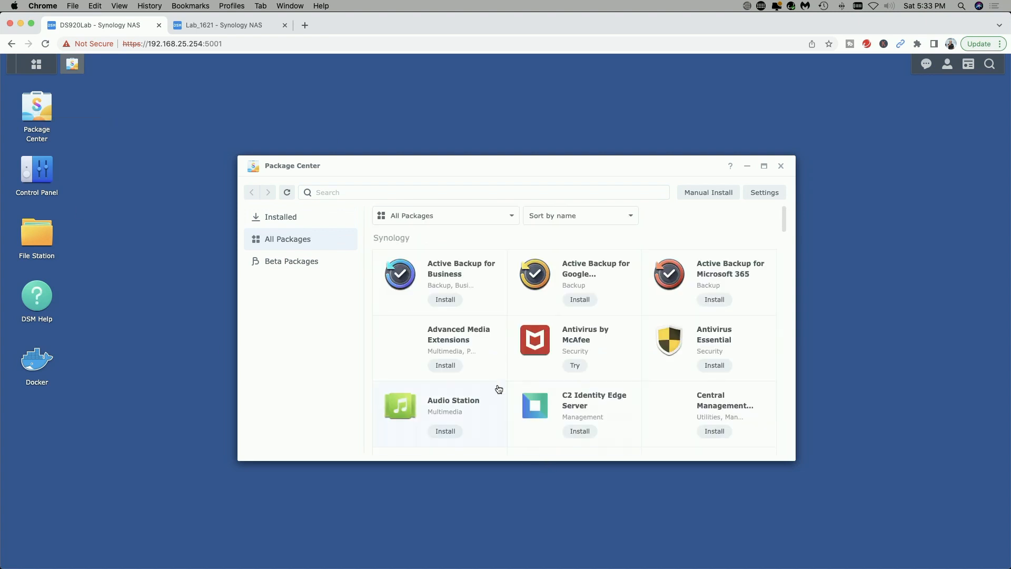
{"action": "left_click", "coordinate": [283, 227]}
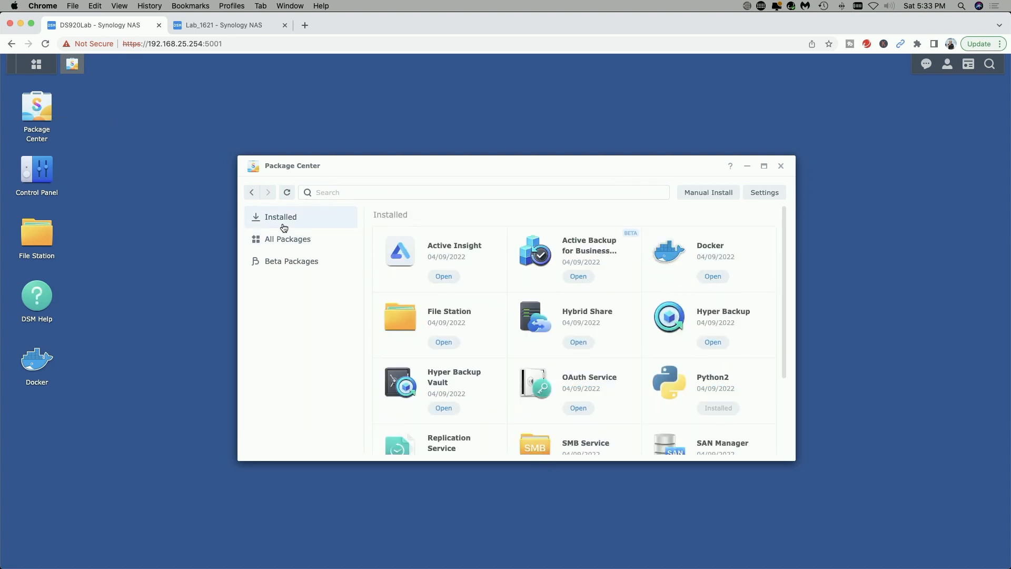
{"action": "left_click", "coordinate": [582, 246]}
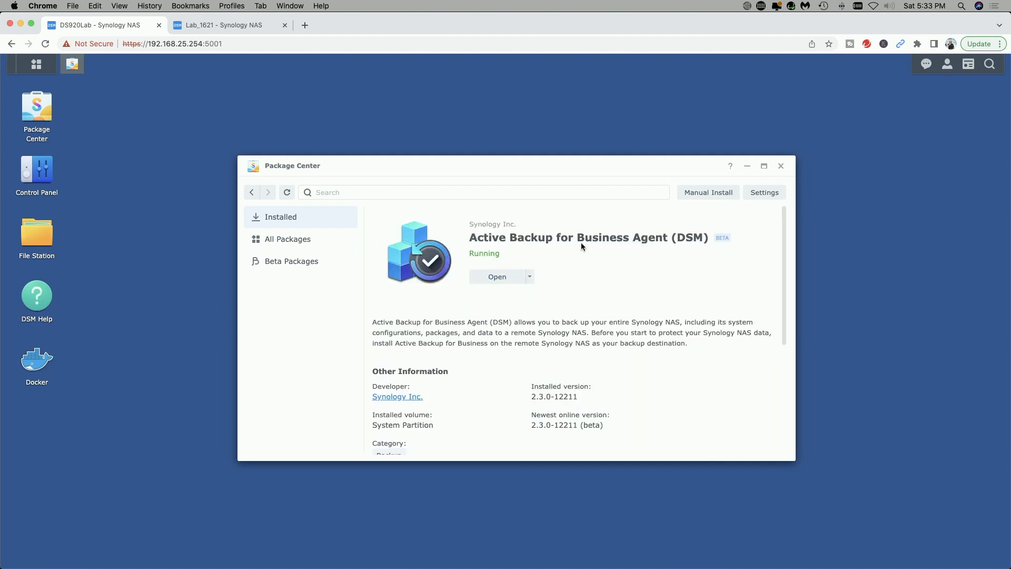
{"action": "left_click", "coordinate": [522, 281]}
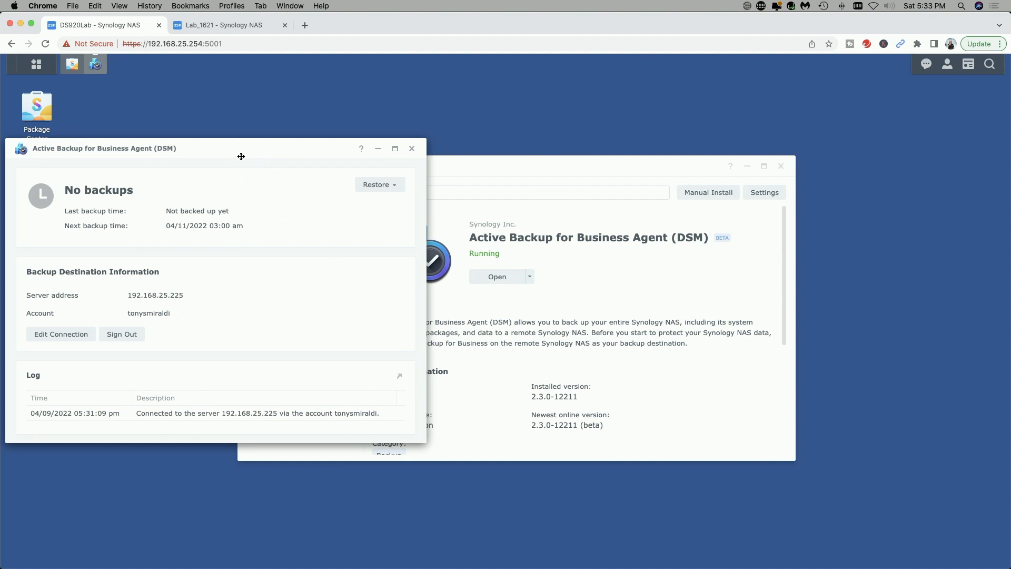
Step: Move the Agent window to the centre and bring up Lab_1621's Active Backup for Business overview
{"action": "left_click_drag", "start_coordinate": [224, 152], "coordinate": [536, 166]}
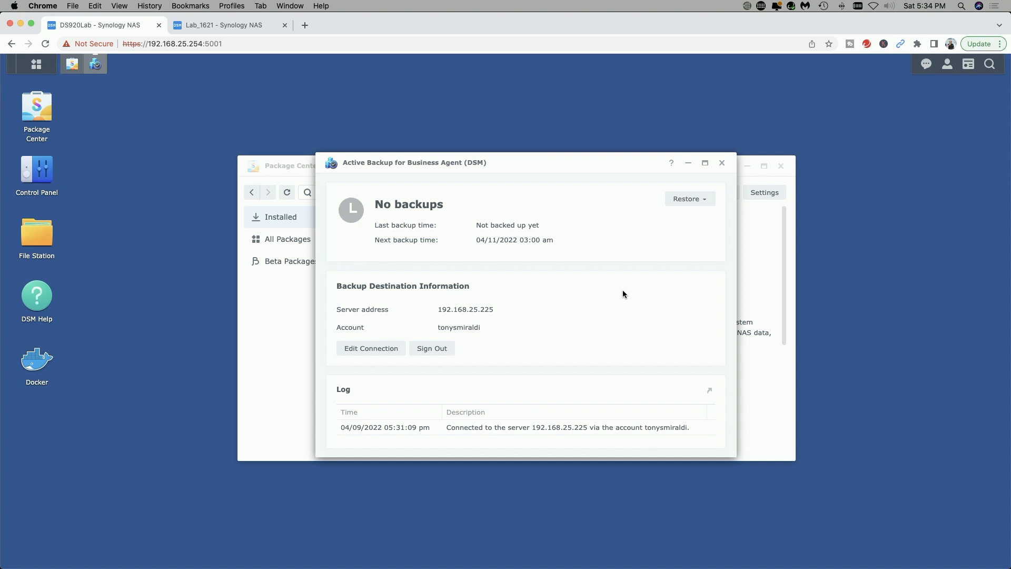
{"action": "left_click", "coordinate": [227, 27]}
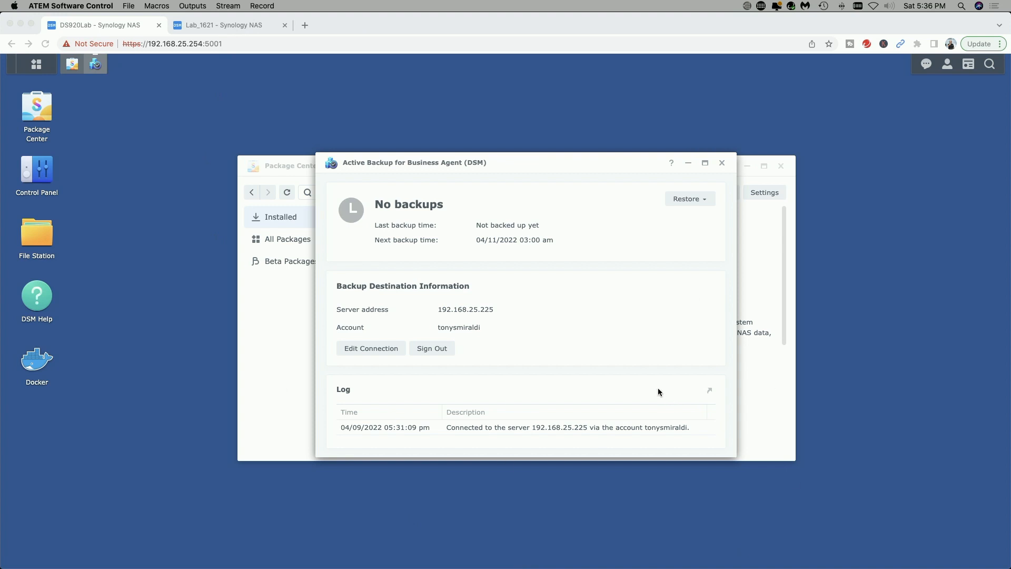
{"action": "left_click", "coordinate": [220, 23]}
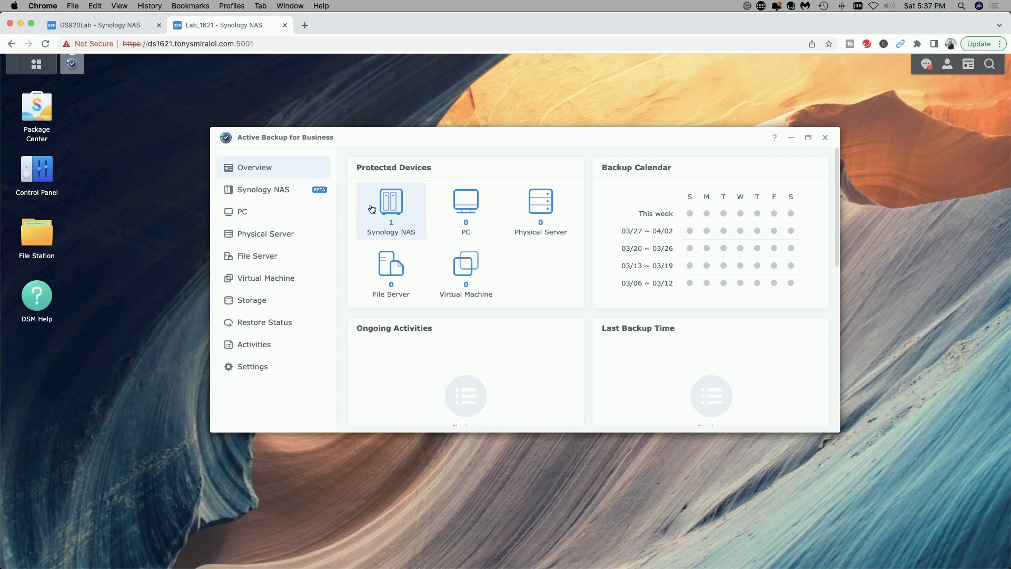
Step: List the Synology NAS backup tasks and open DS920Lab's default task for editing
{"action": "left_click", "coordinate": [273, 191]}
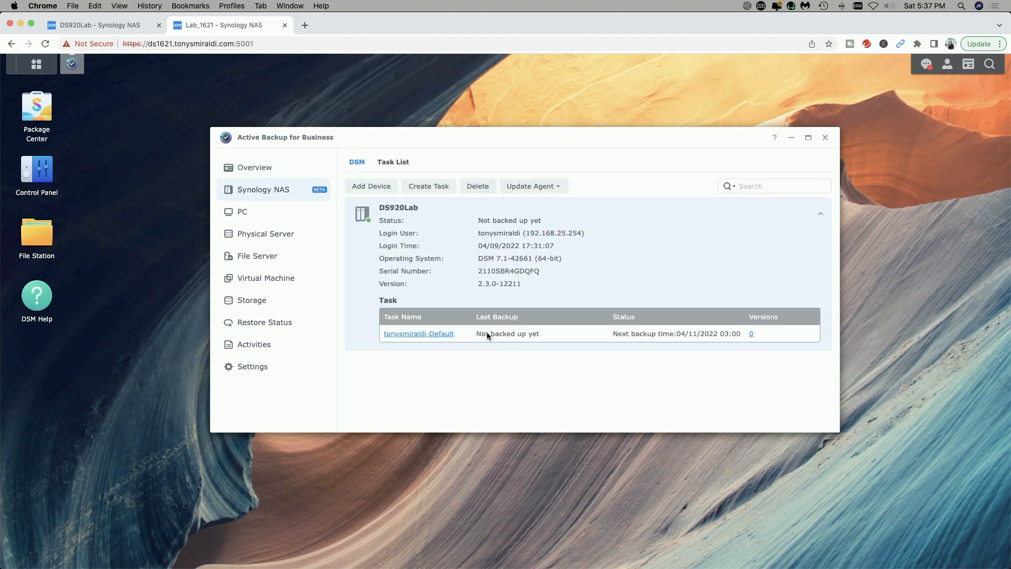
{"action": "left_click", "coordinate": [393, 163]}
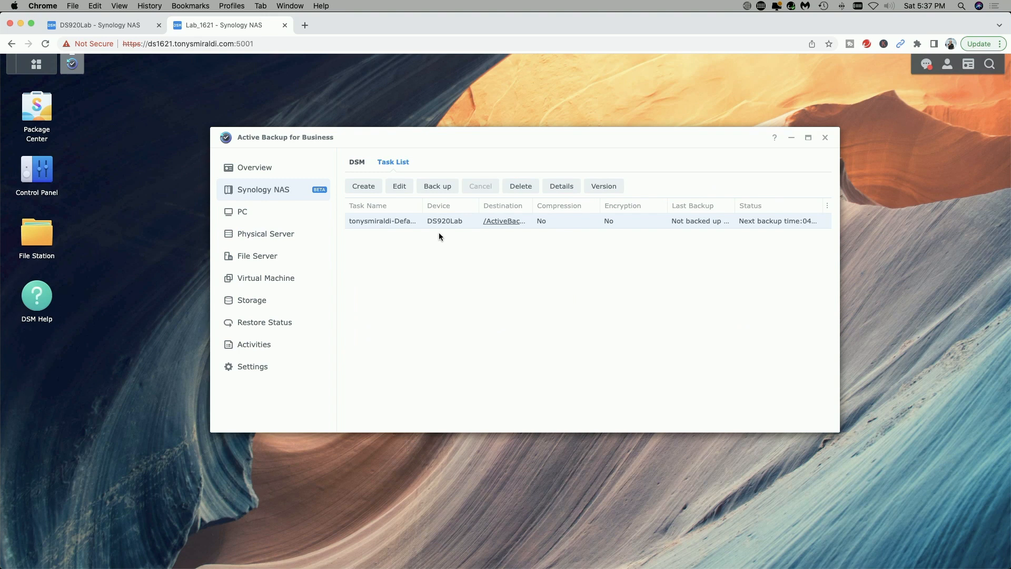
{"action": "left_click", "coordinate": [400, 188]}
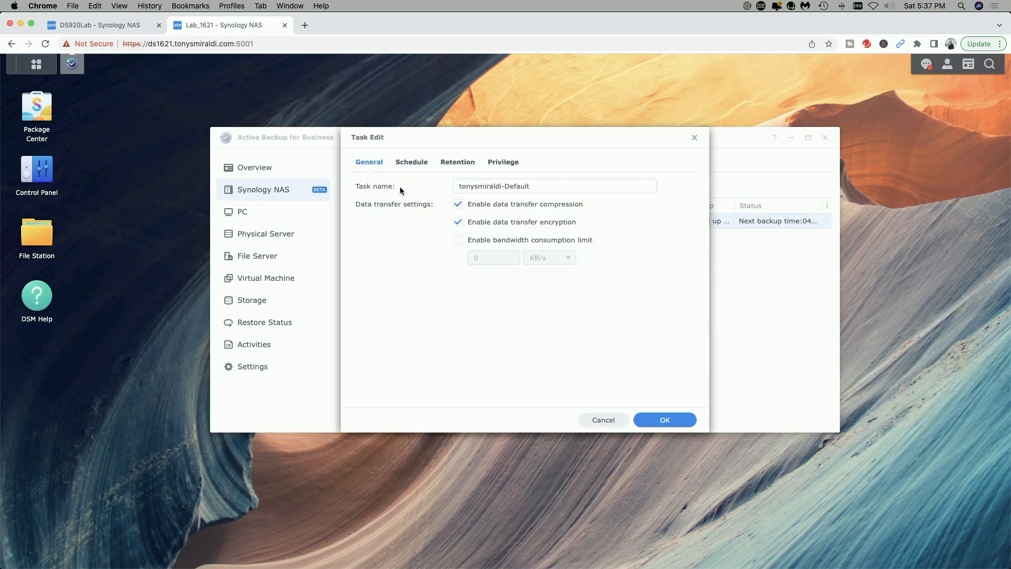
Step: Make DS920Lab's task manual backup with no schedule, grant the second local user privilege, and save
{"action": "left_click", "coordinate": [416, 163]}
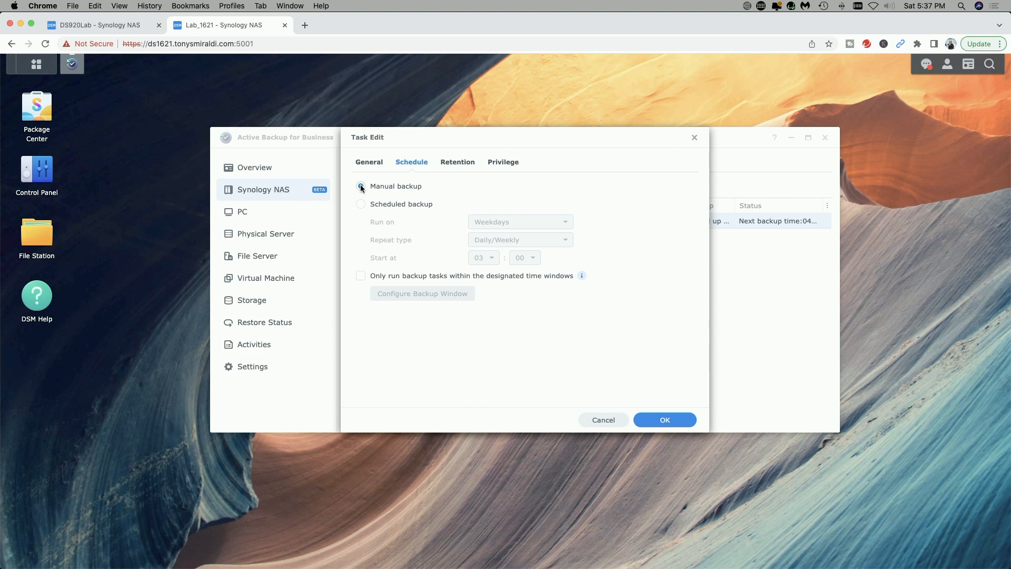
{"action": "left_click", "coordinate": [459, 163]}
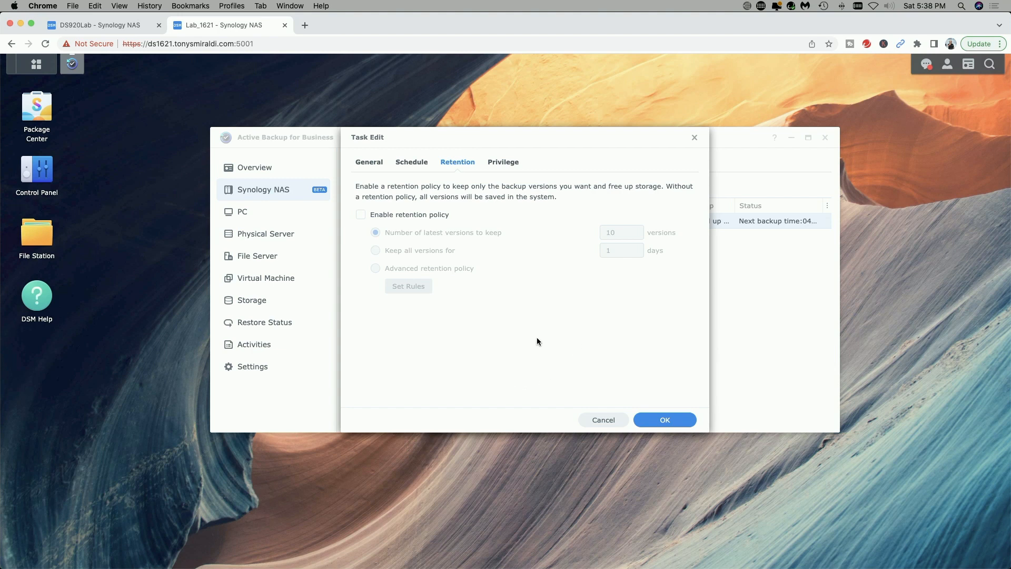
{"action": "left_click", "coordinate": [505, 163]}
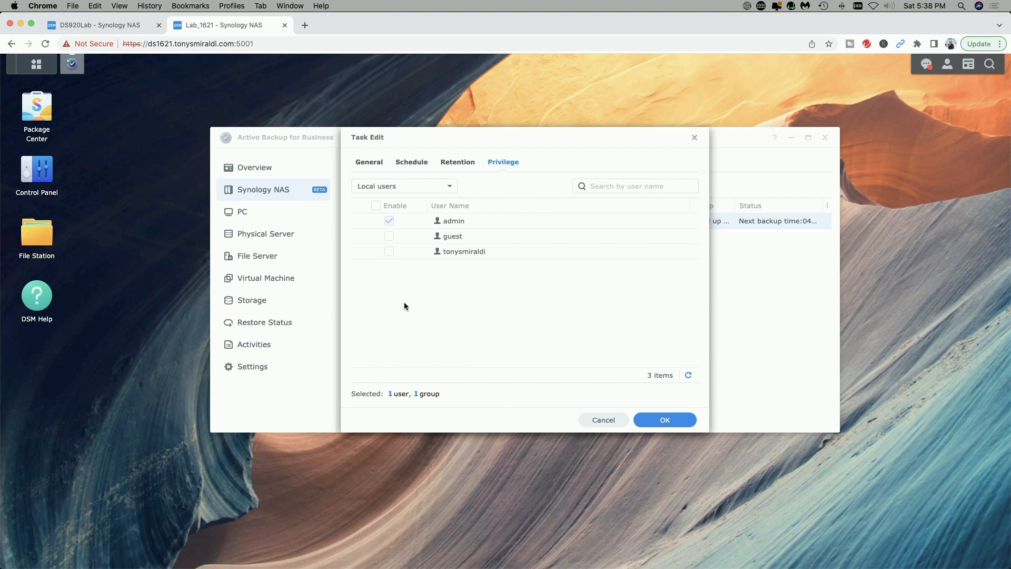
{"action": "left_click", "coordinate": [389, 252]}
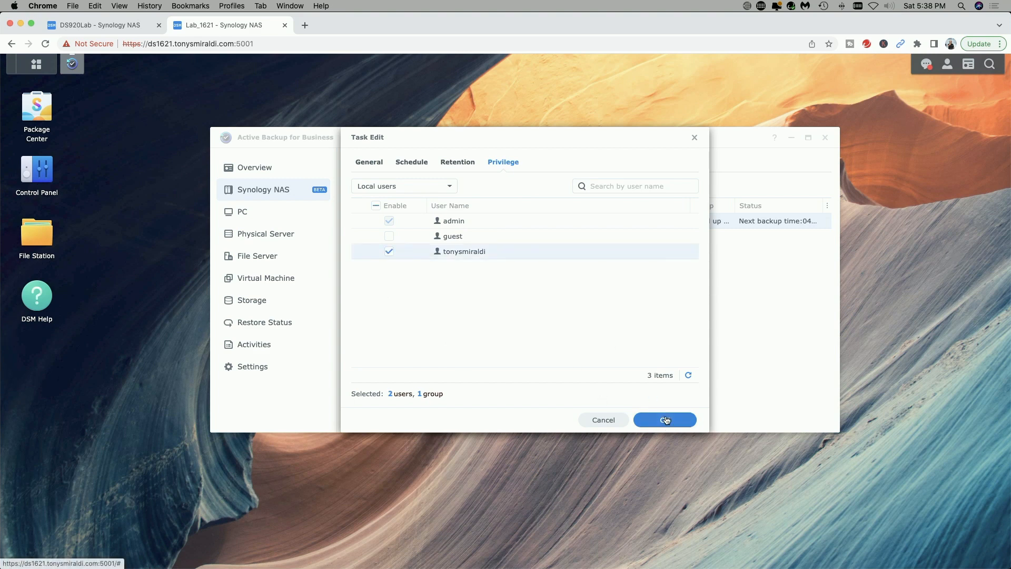
{"action": "left_click", "coordinate": [411, 163]}
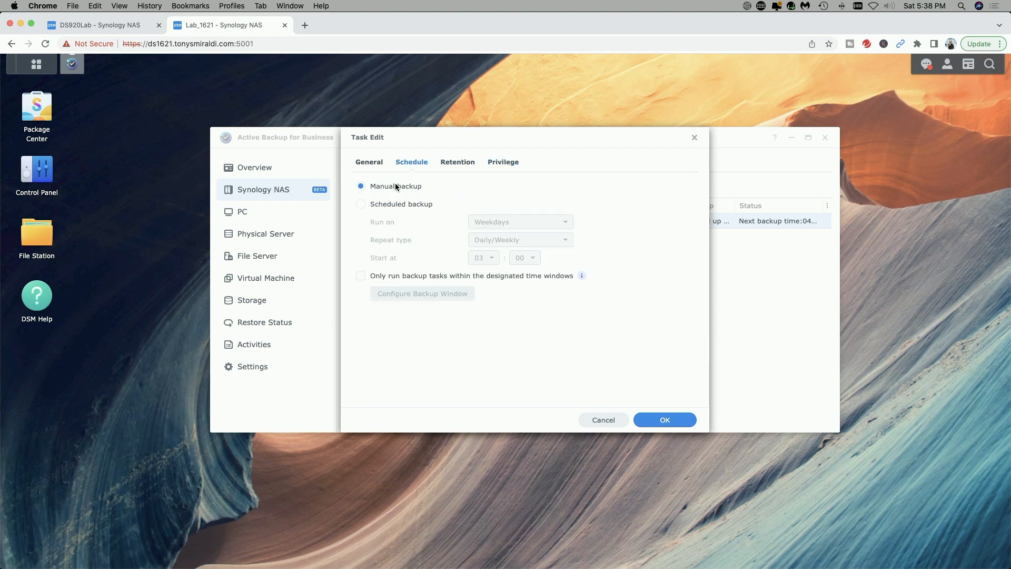
{"action": "left_click", "coordinate": [671, 419]}
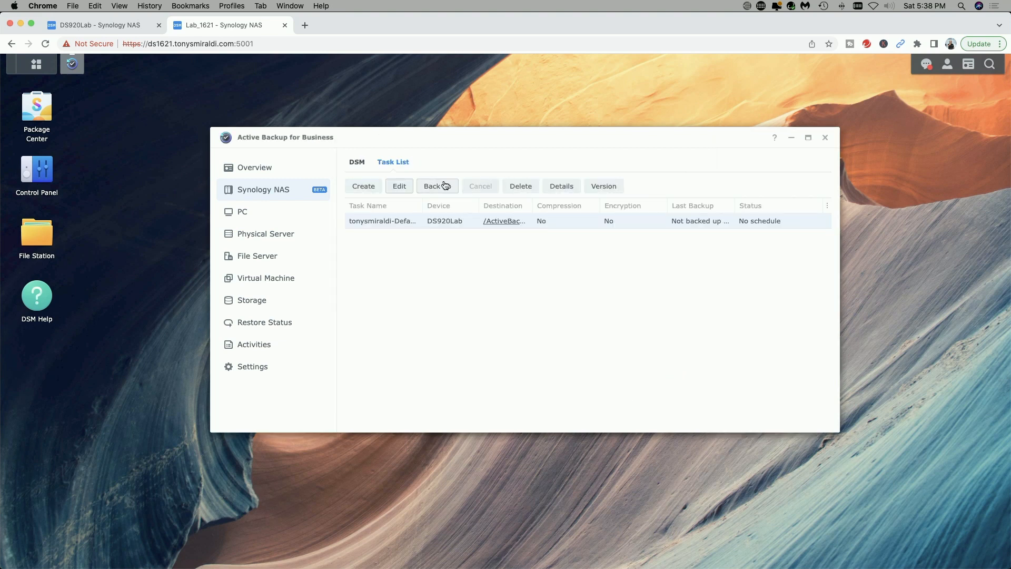
Step: Back up DS920Lab now, follow progress on its Agent, then check Lab_1621's Synology NAS status
{"action": "left_click", "coordinate": [436, 188]}
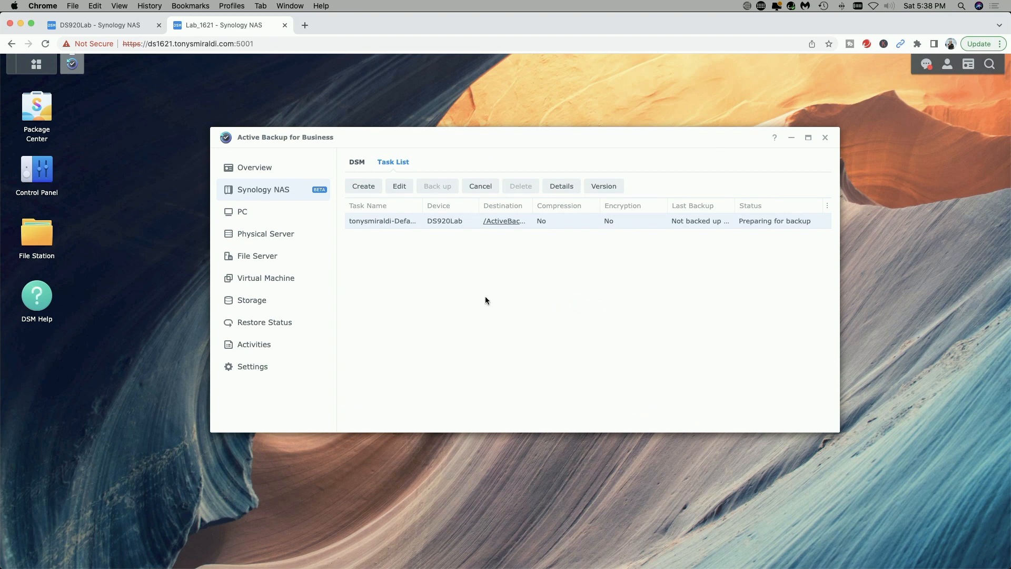
{"action": "left_click", "coordinate": [250, 173]}
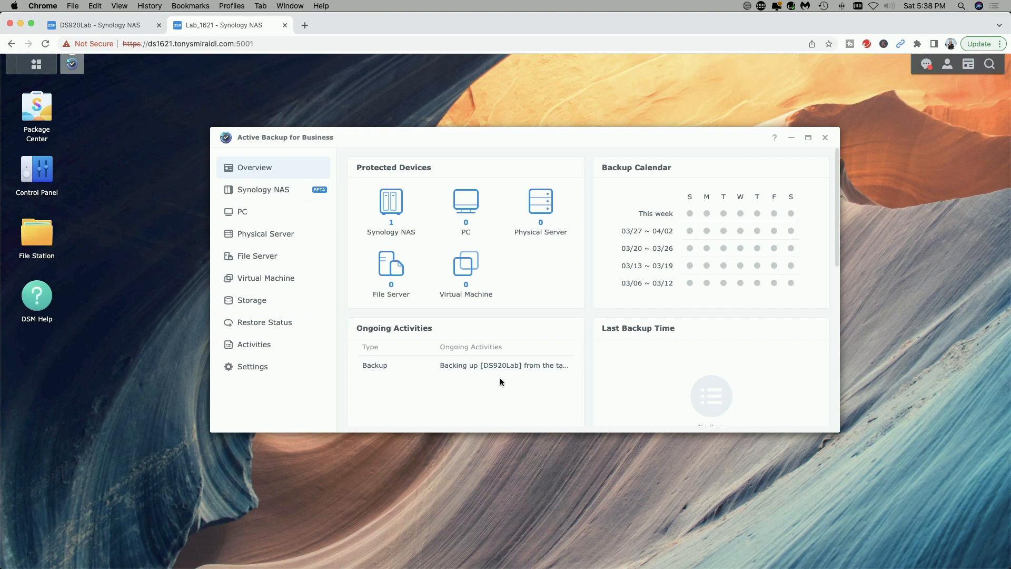
{"action": "left_click", "coordinate": [97, 25]}
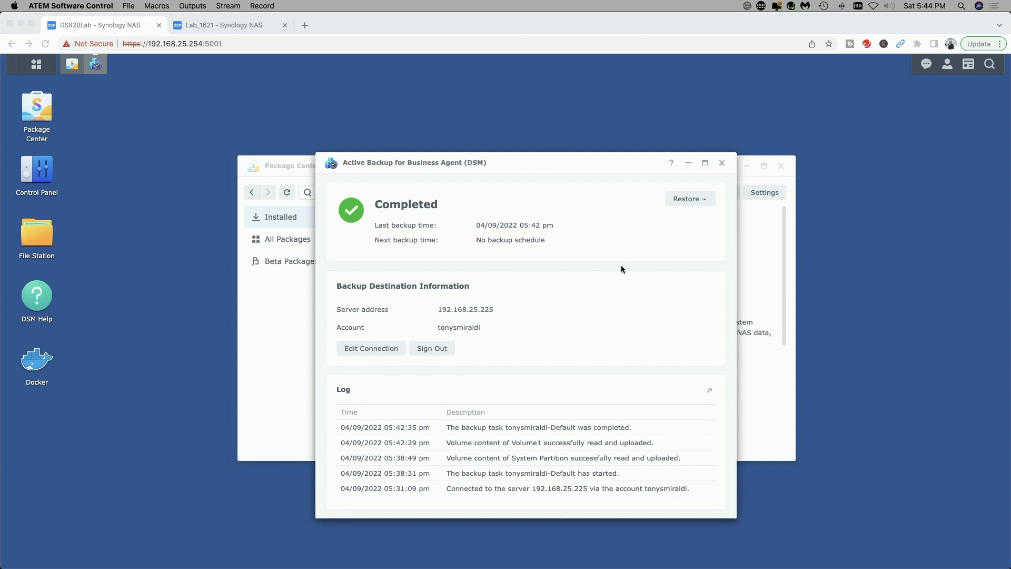
{"action": "left_click", "coordinate": [211, 24]}
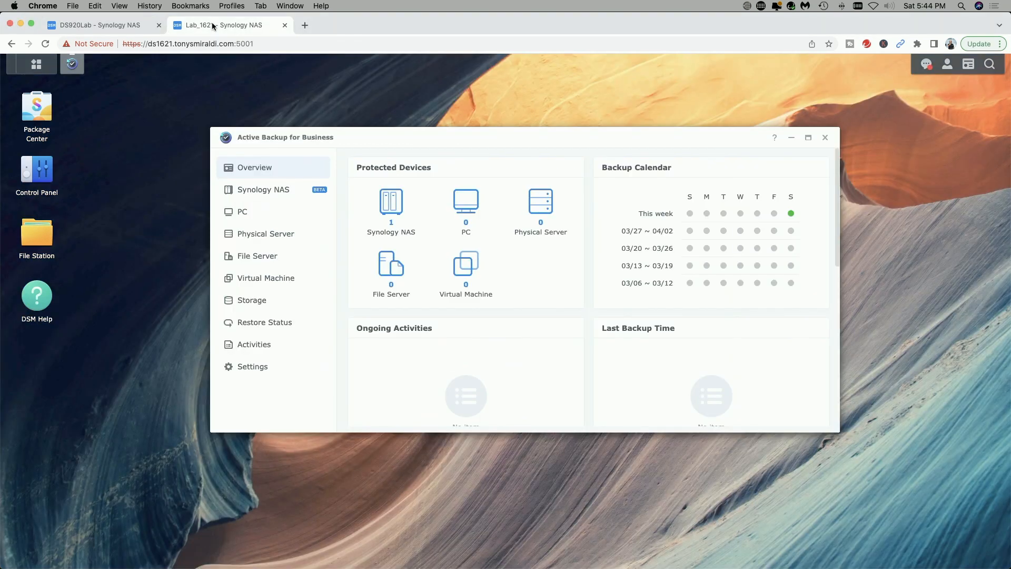
{"action": "left_click", "coordinate": [263, 191]}
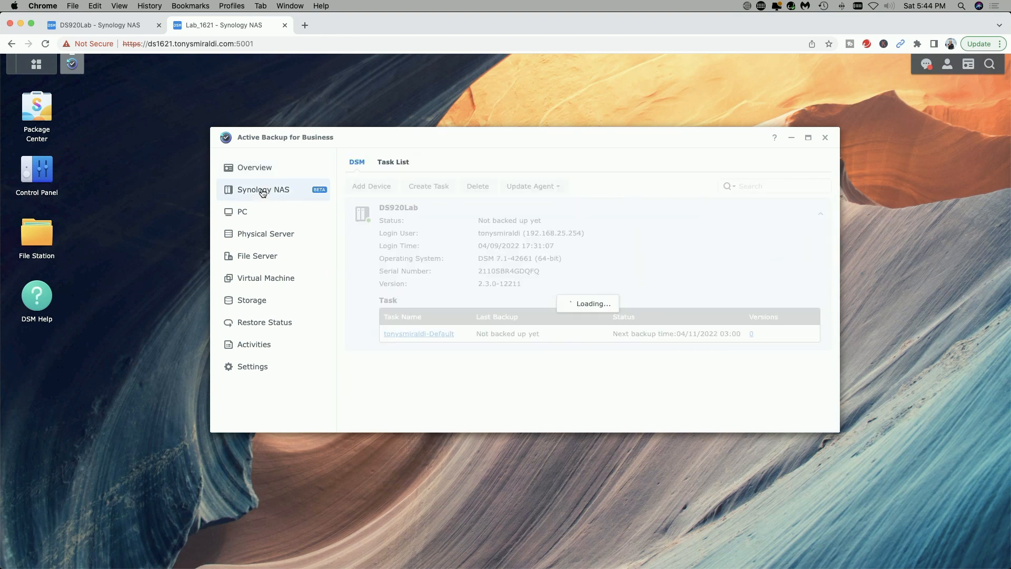